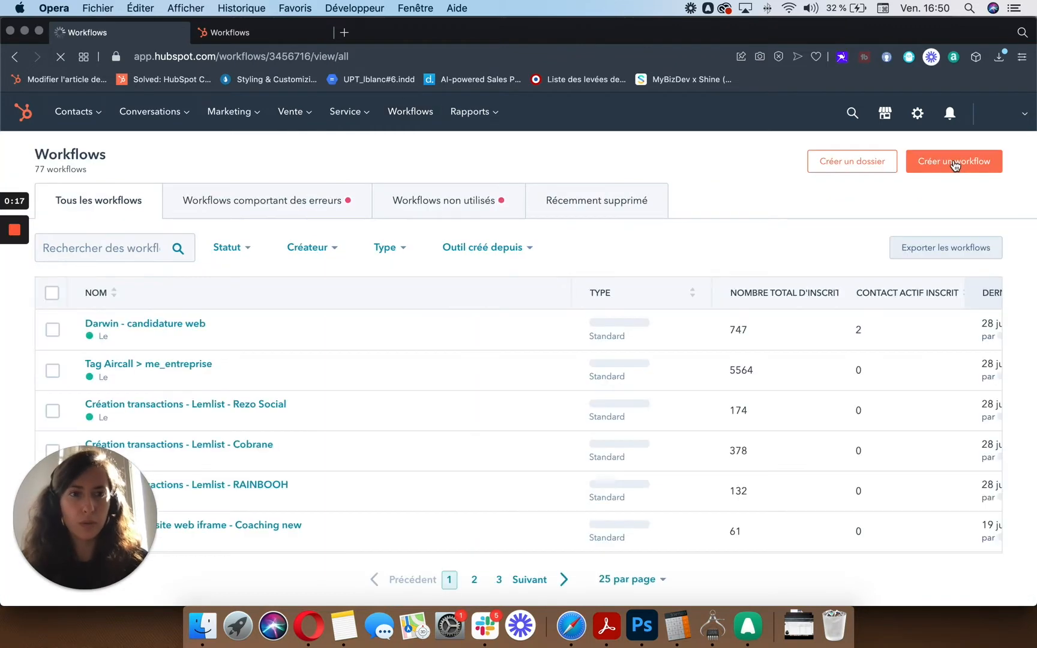
Create a new contact-based workflow from scratch, using the "Partir de zéro" type
click(955, 164)
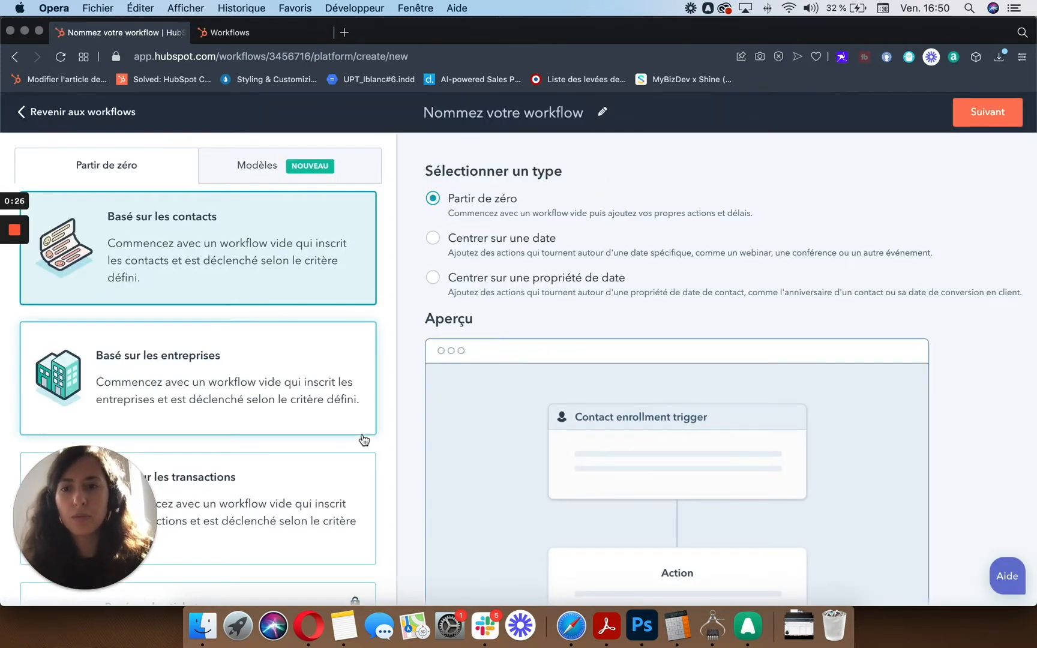
scroll(362, 435, down, 2)
scroll(362, 434, up, 1)
scroll(361, 435, down, 4)
scroll(362, 434, up, 5)
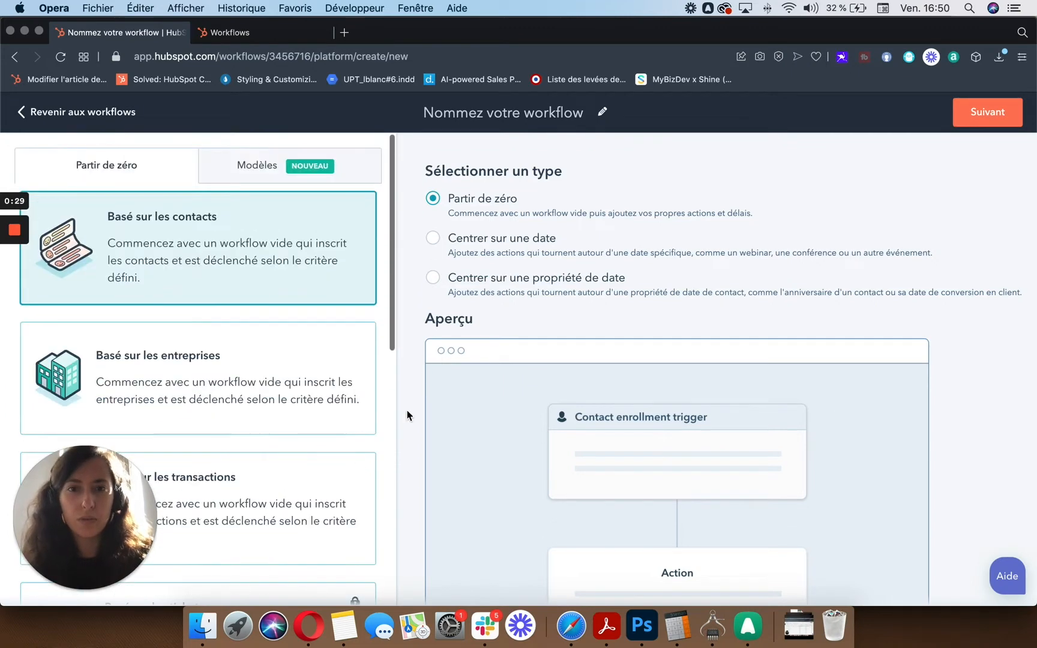
click(983, 121)
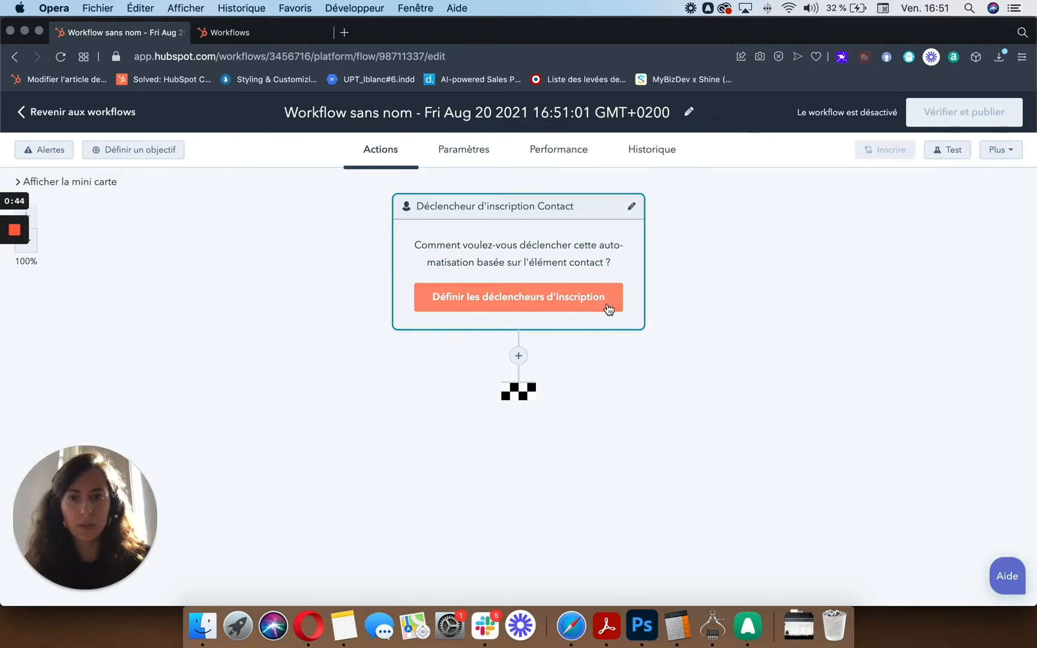
Set the enrollment trigger to submission of the form "Clone HS - Website - Formulaire B2B" on any page and save it
click(608, 308)
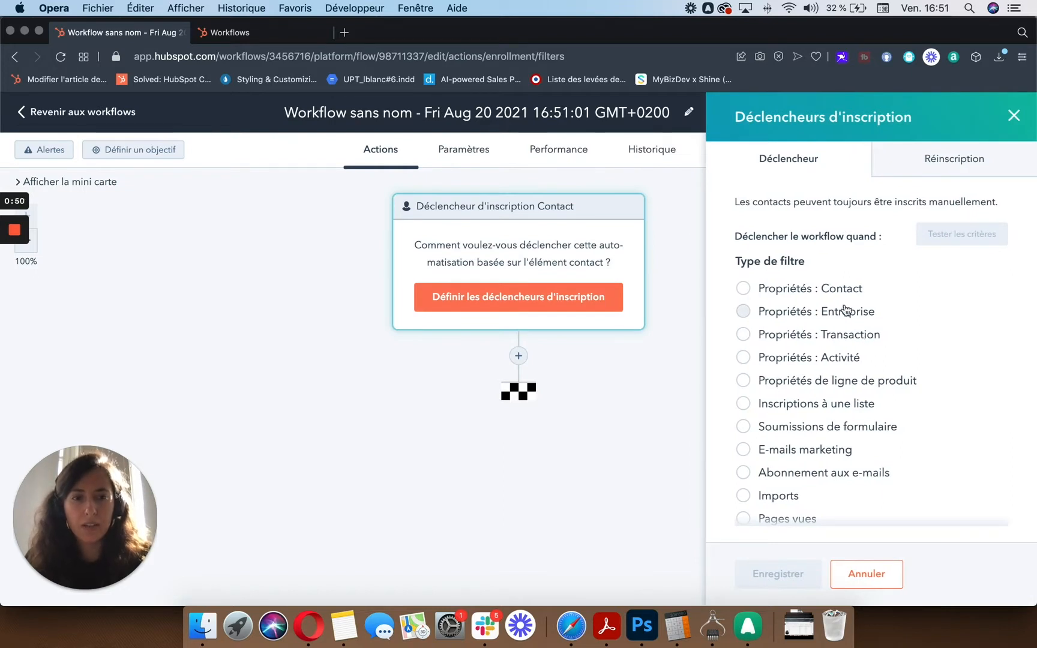
click(863, 425)
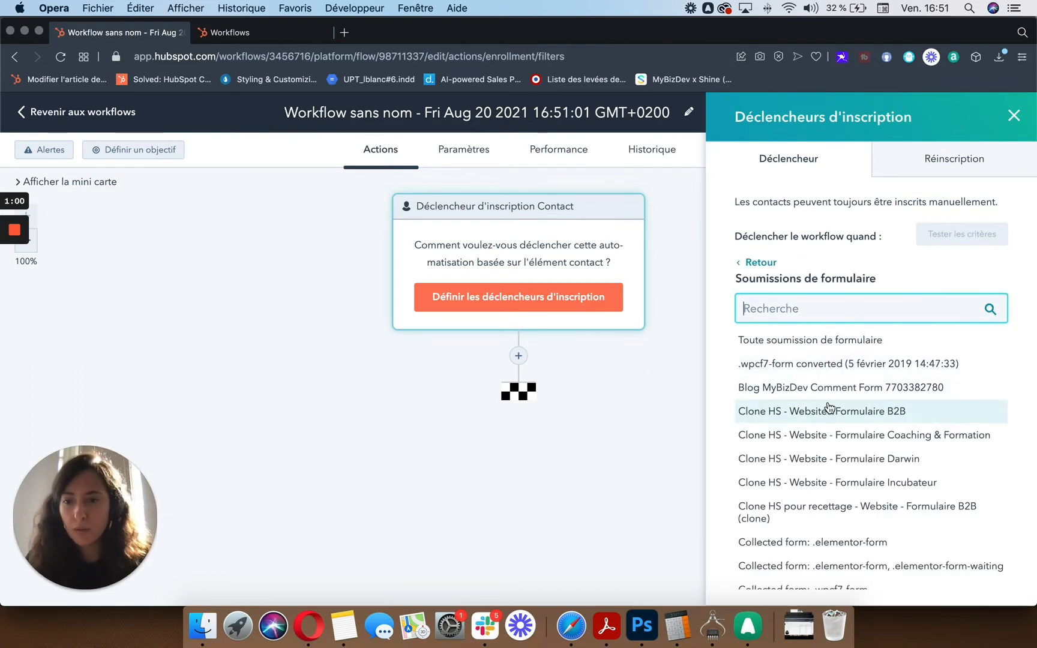
click(874, 413)
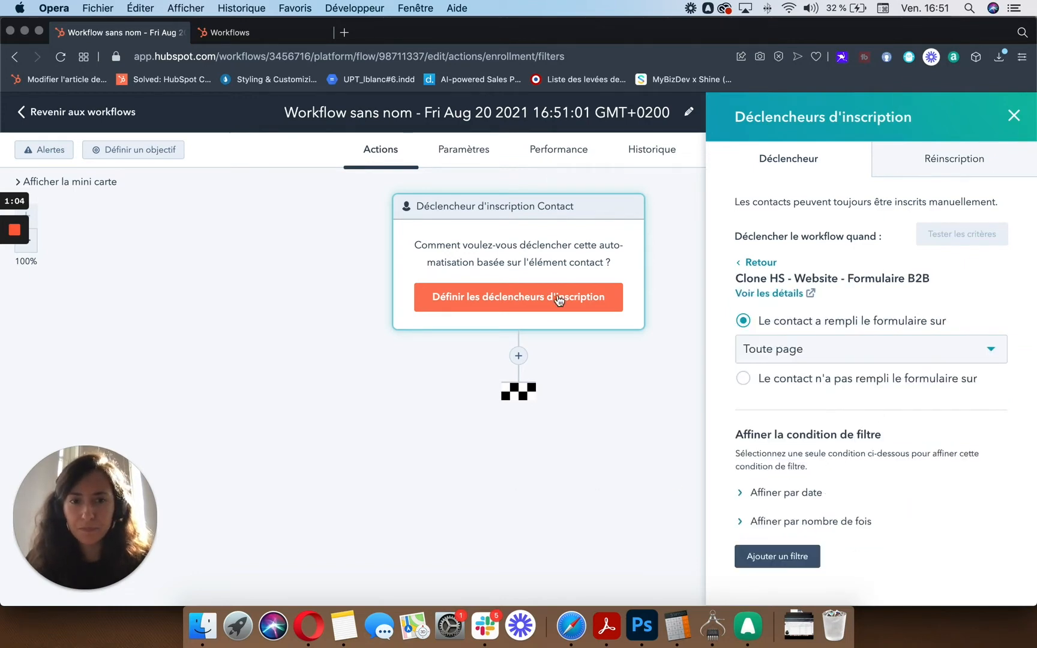
click(773, 557)
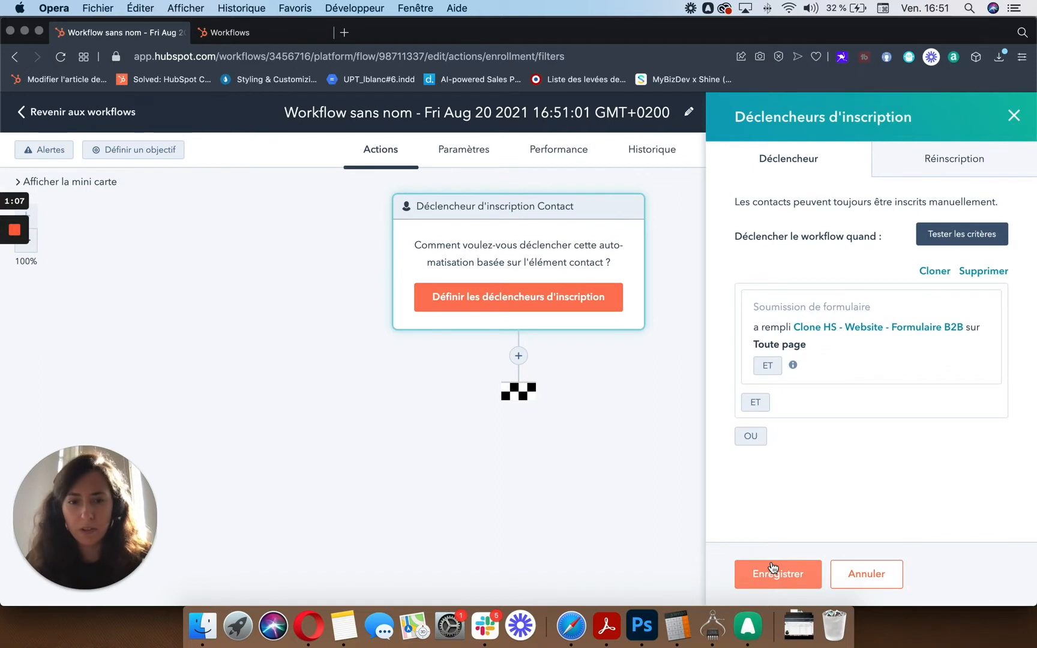
click(789, 571)
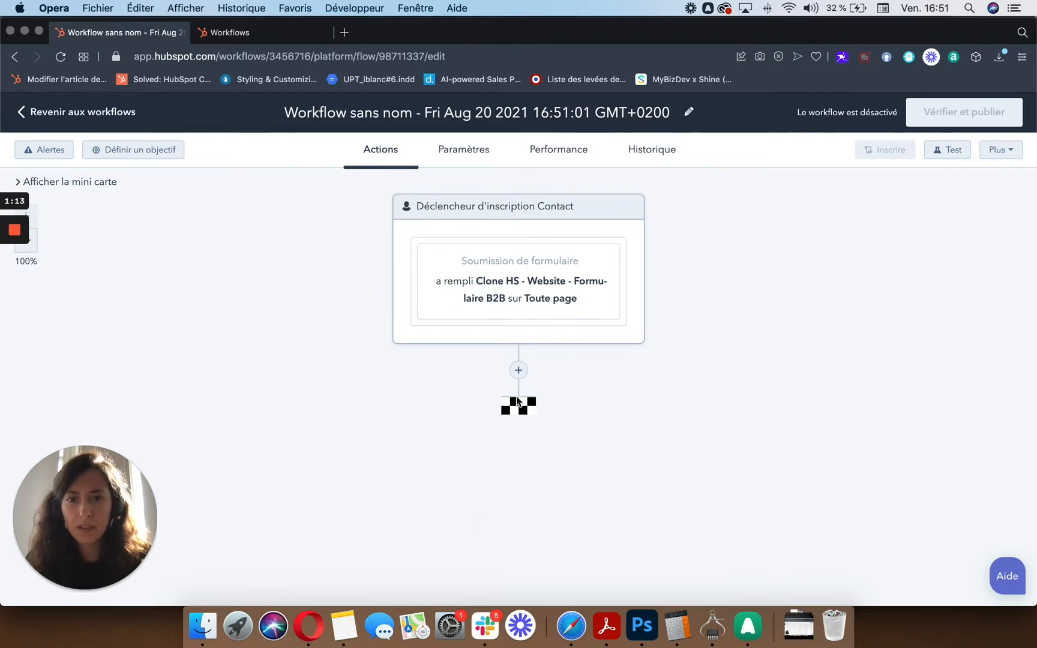
Add a "Créer une tâche" action directly below the enrollment trigger
click(518, 371)
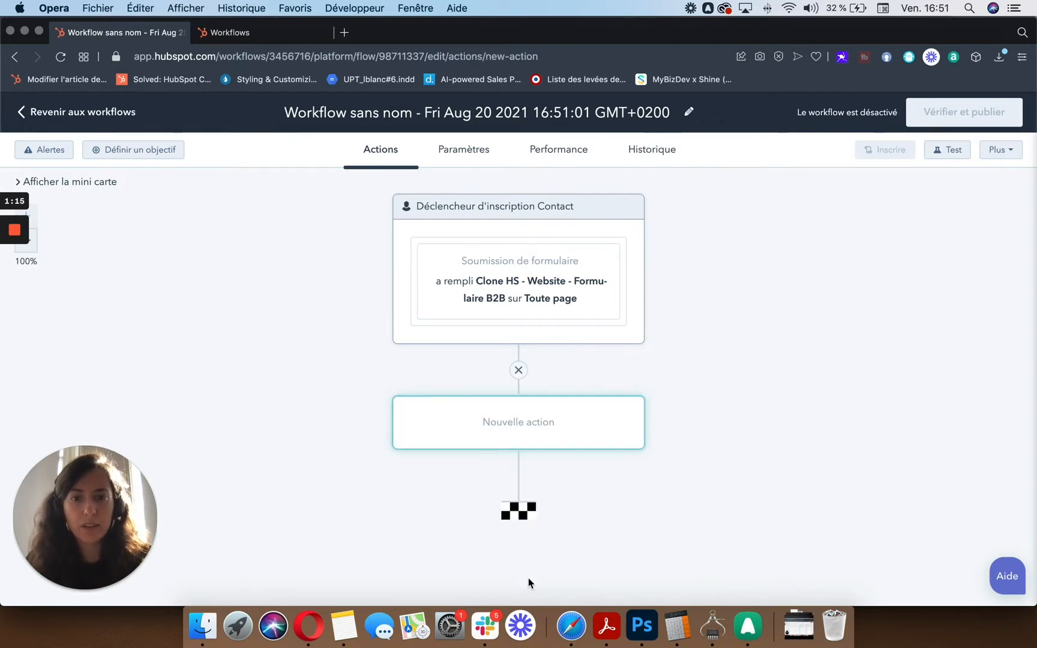
scroll(868, 503, down, 3)
scroll(868, 503, up, 3)
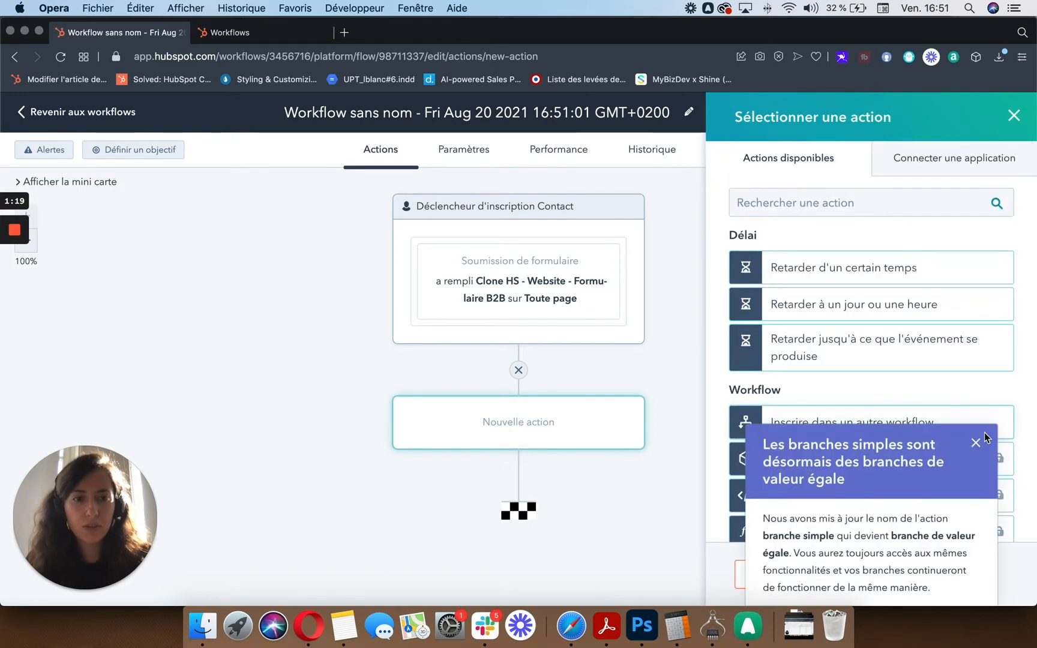
click(976, 444)
scroll(976, 444, down, 7)
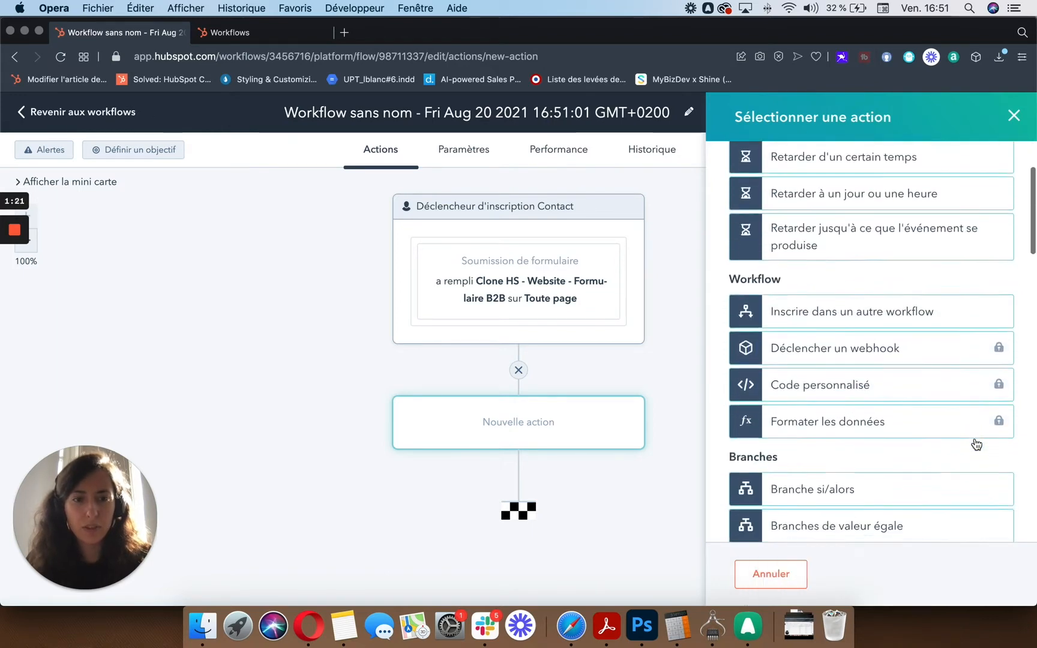
scroll(976, 443, down, 2)
scroll(976, 444, up, 5)
scroll(976, 444, down, 4)
scroll(976, 444, down, 8)
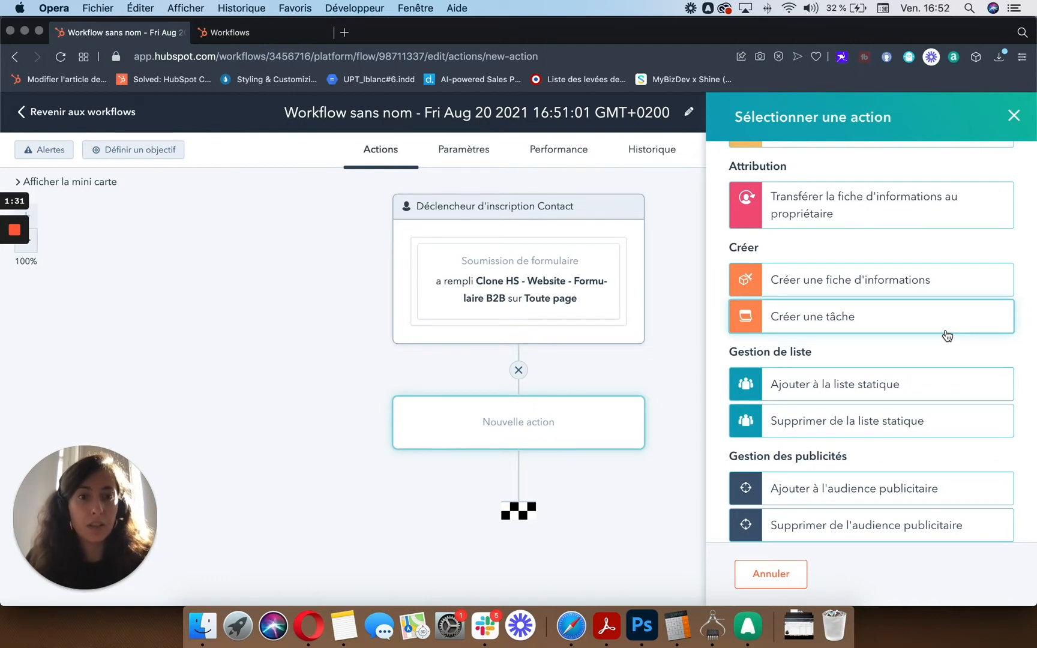
click(947, 336)
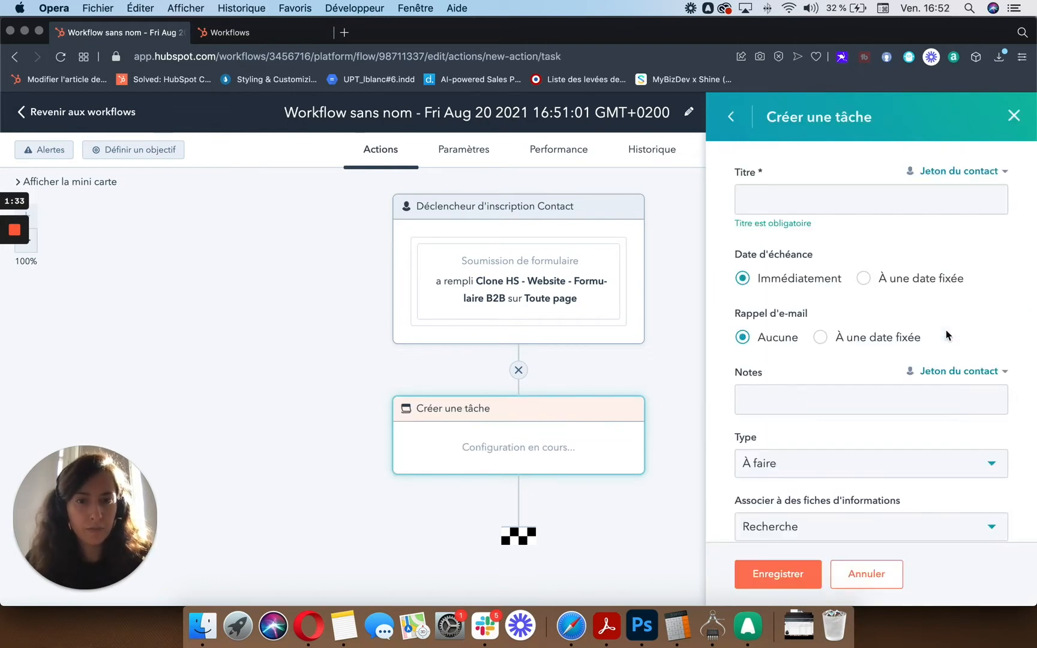
Title the task "Call", followed by the contact token "Nom de l'entreprise" and the text "découverte des besoins"
click(880, 194)
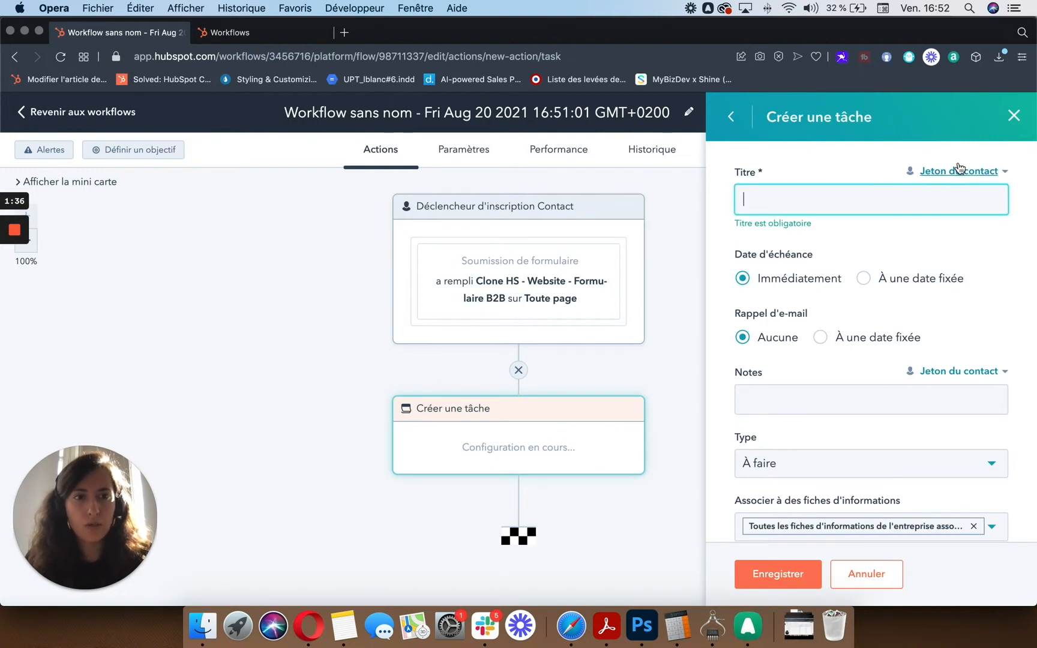
click(993, 175)
click(791, 188)
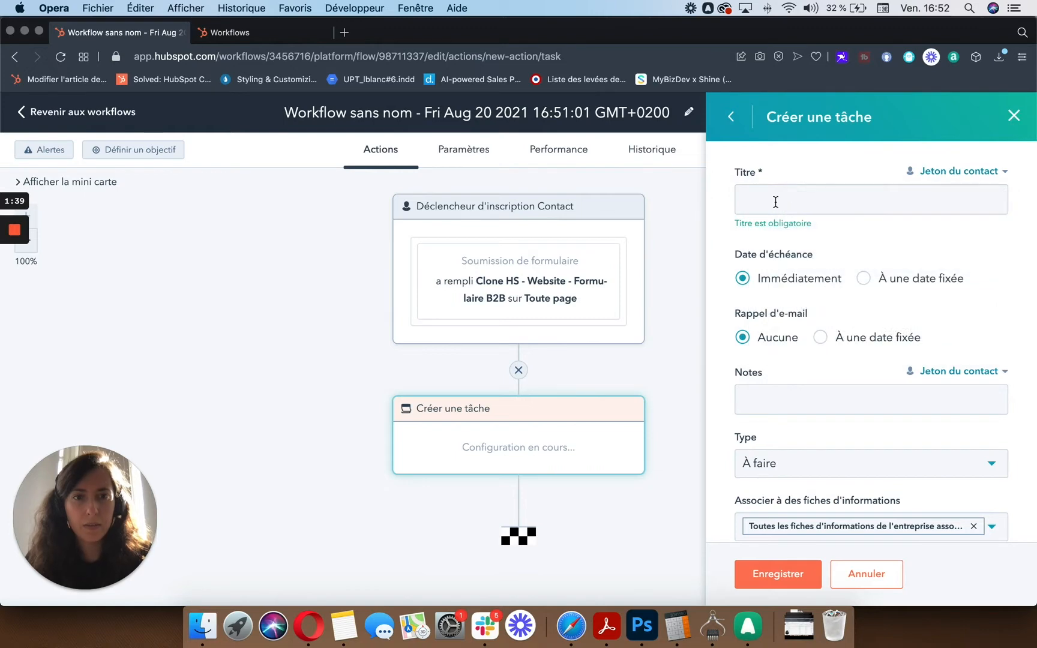
click(775, 202)
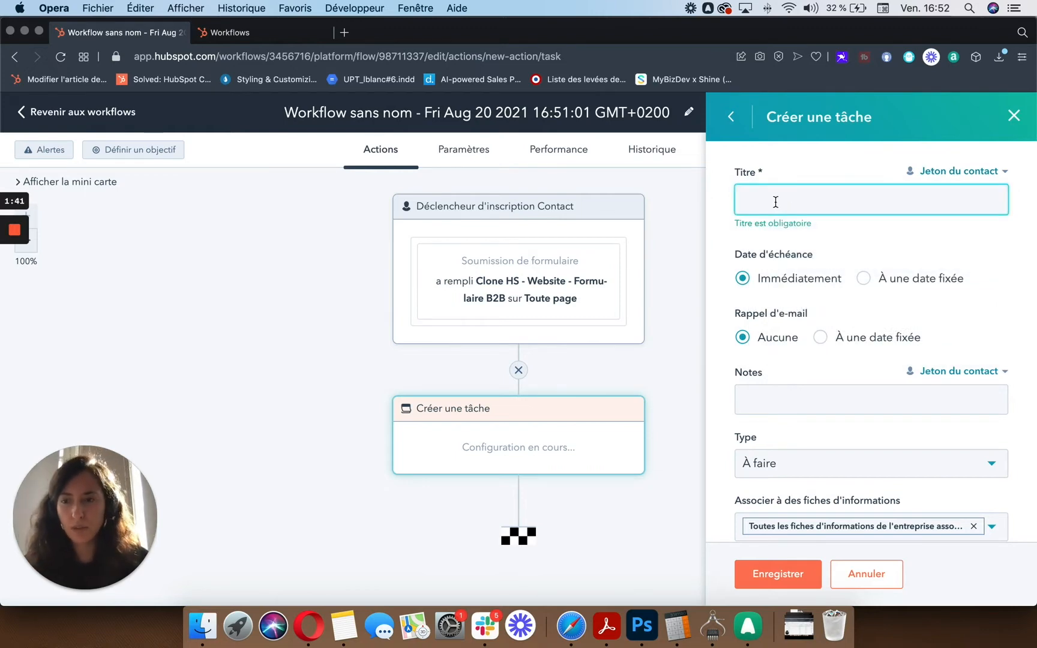
text(Call)
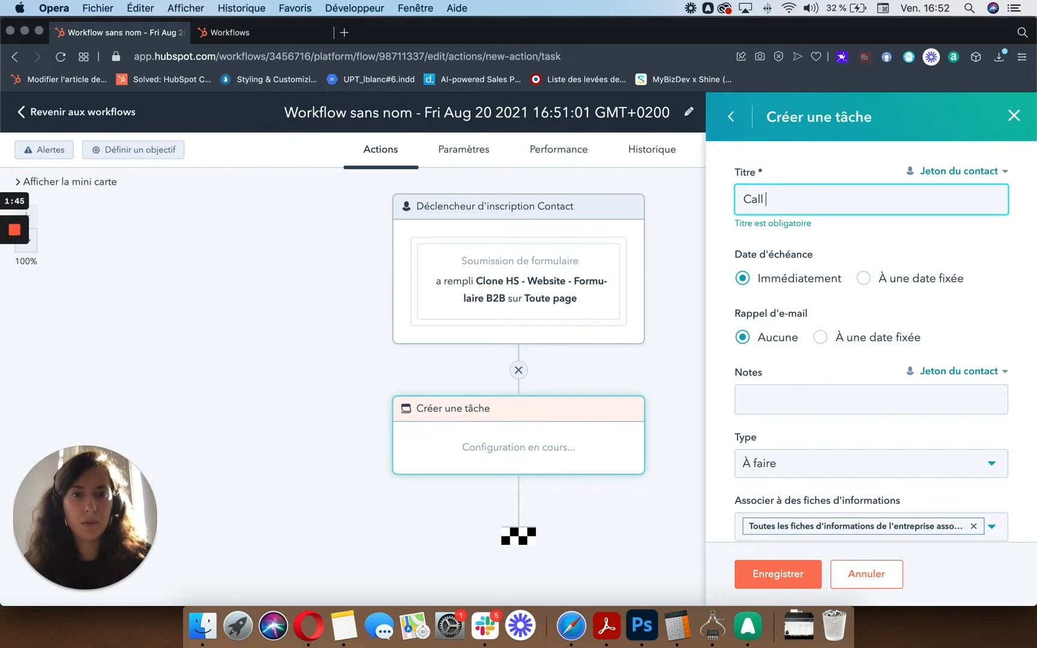
click(1005, 171)
text(nom ent)
key(BackSpace)
key(BackSpace)
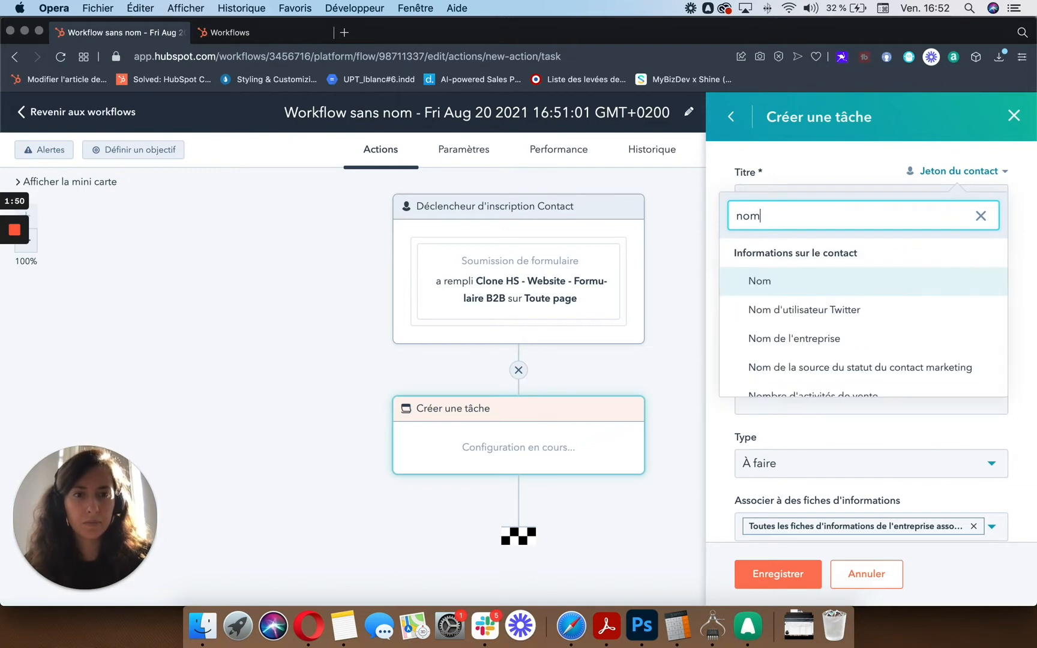
click(833, 347)
text(déco)
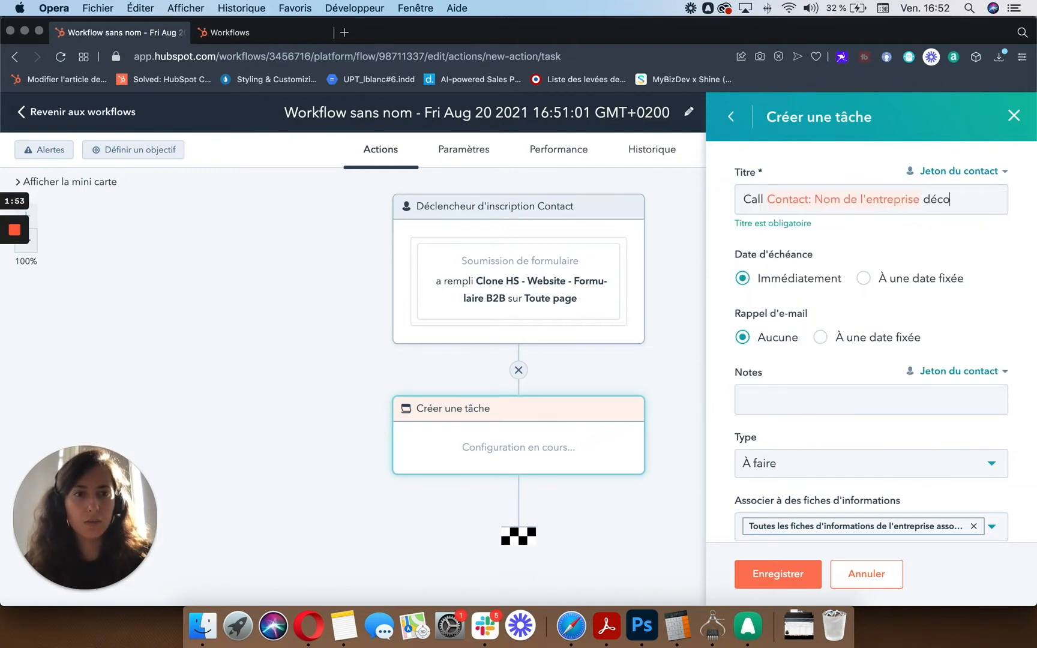
text(uverte des besoins)
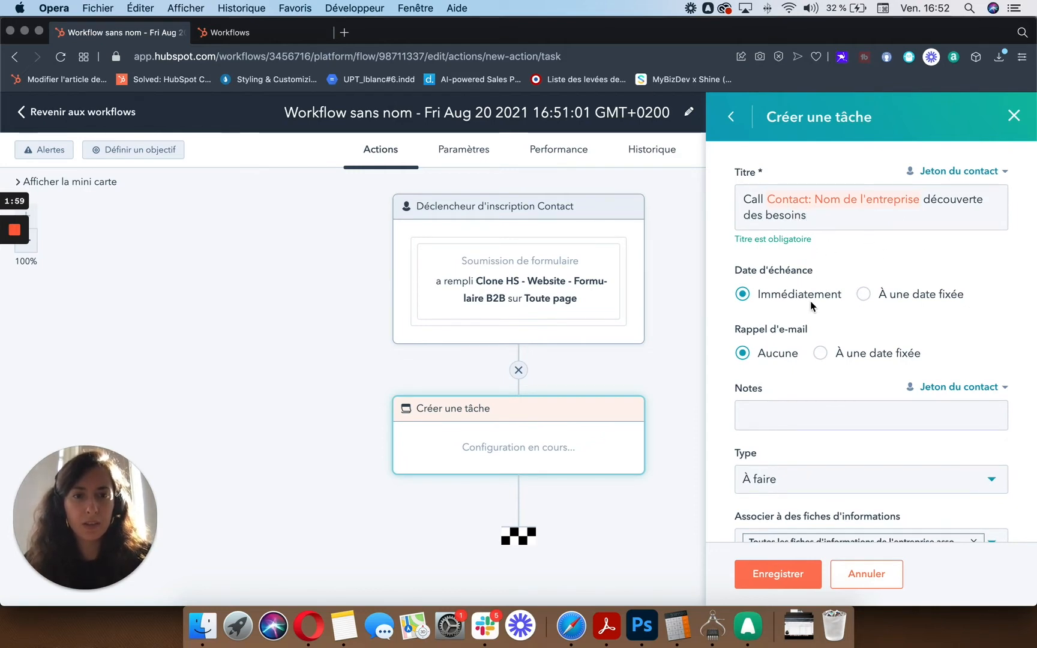
Make the task due immediately, with a fixed-date email reminder 0 days after task creation at 08:00
click(863, 294)
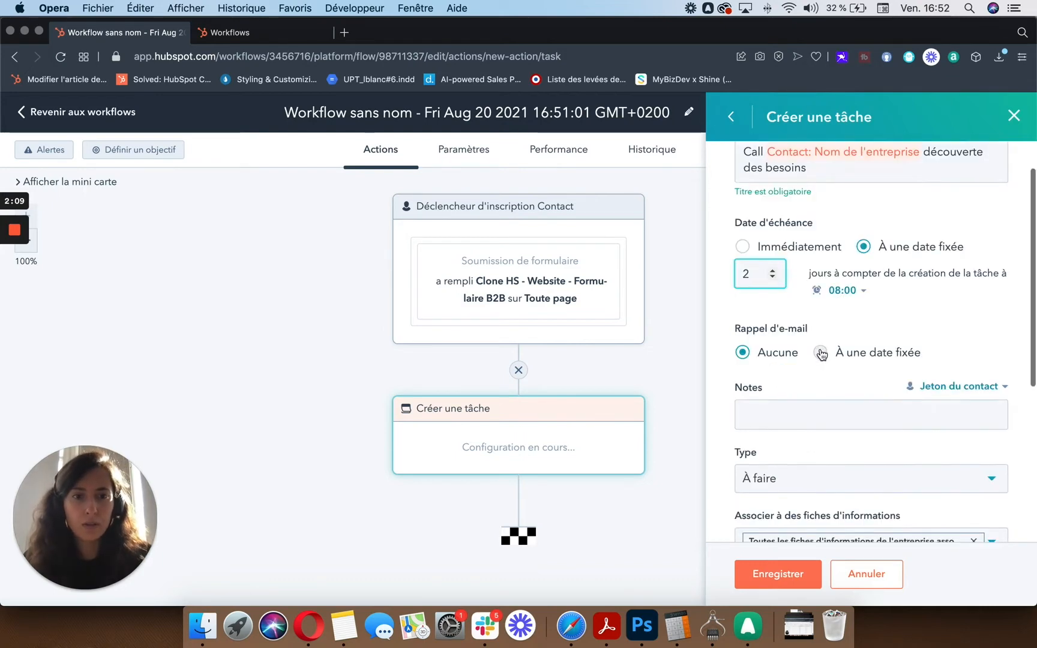
click(820, 353)
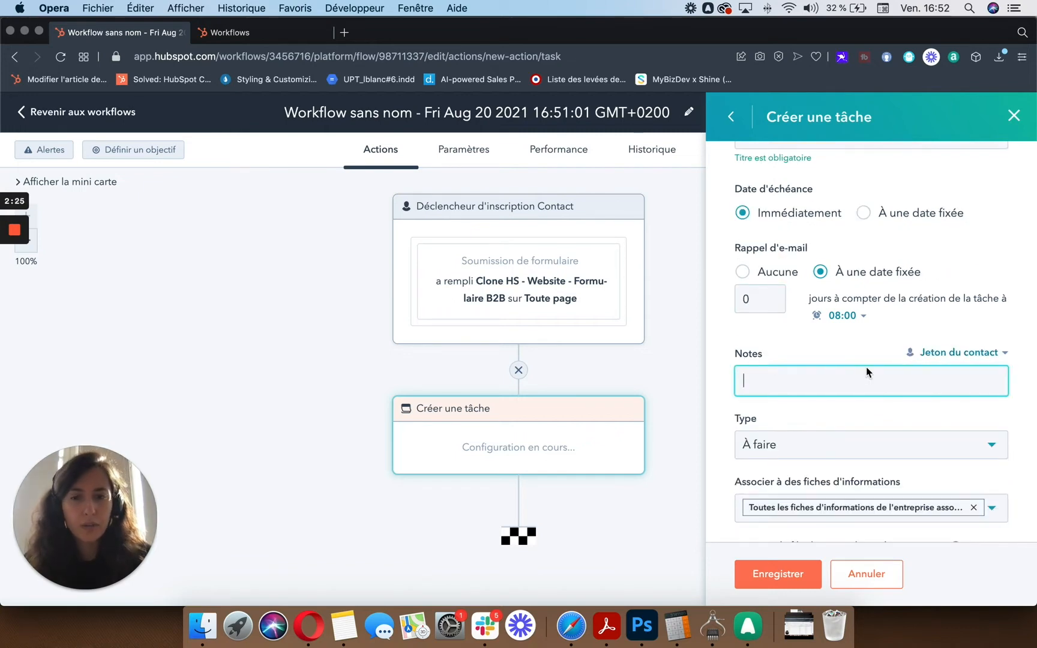
Review the remaining task fields and browse the contact tokens available for the task's notes
scroll(866, 367, down, 1)
scroll(866, 368, down, 5)
scroll(865, 370, up, 5)
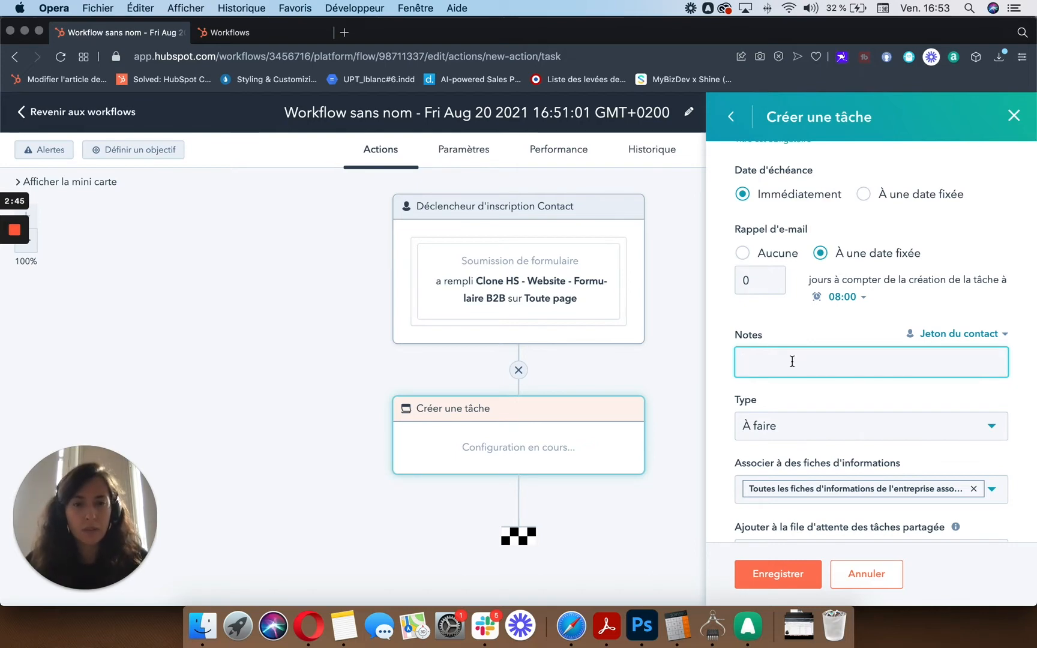
scroll(792, 360, down, 1)
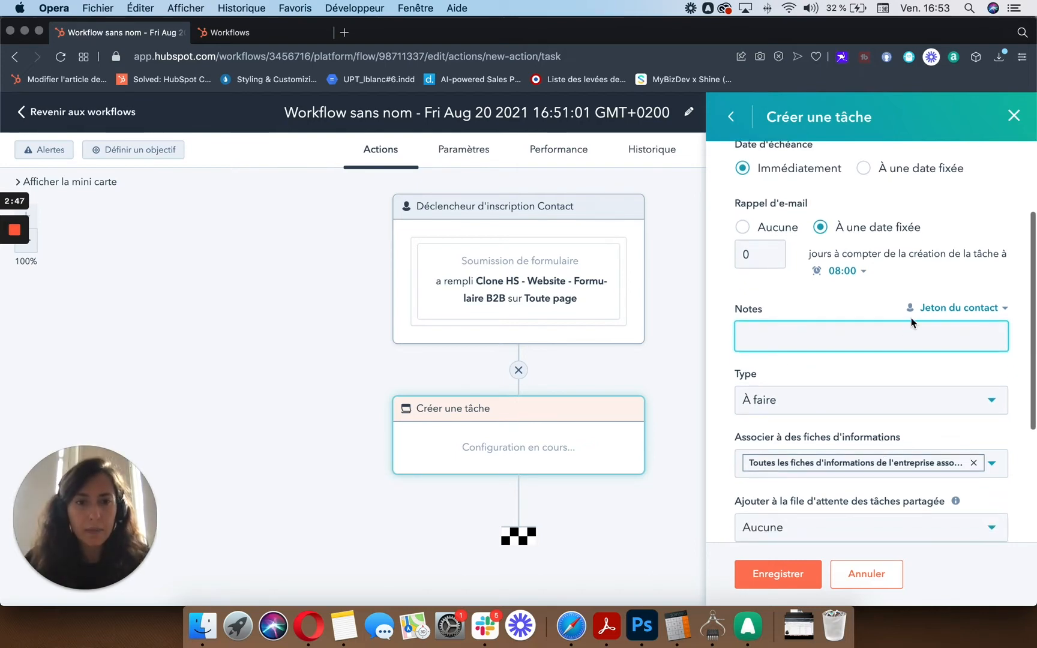
click(997, 309)
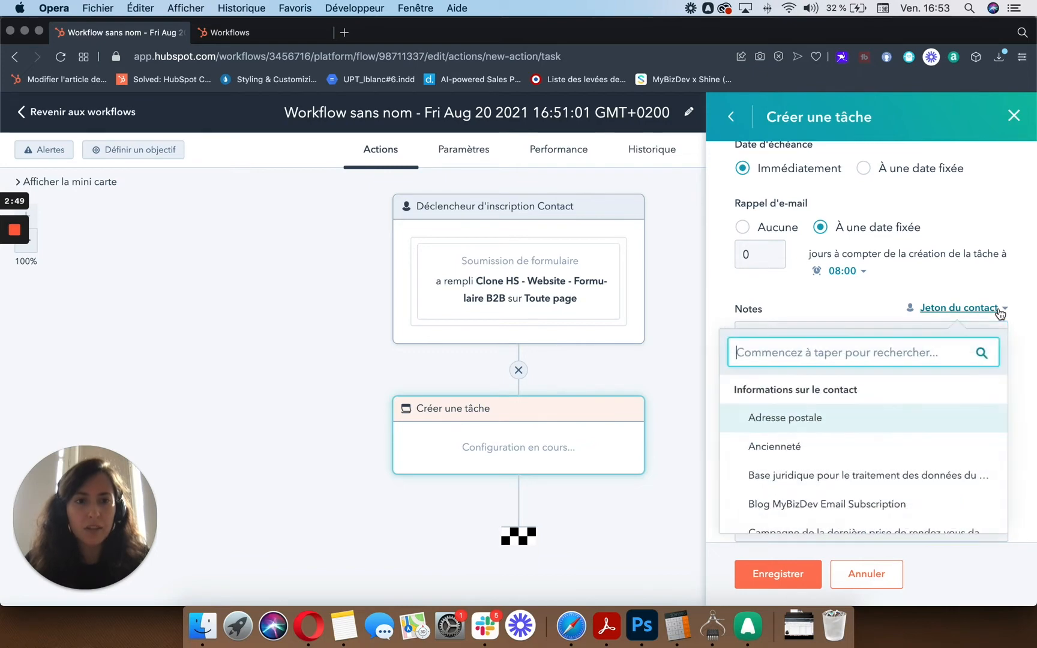
scroll(900, 474, down, 2)
scroll(912, 487, down, 5)
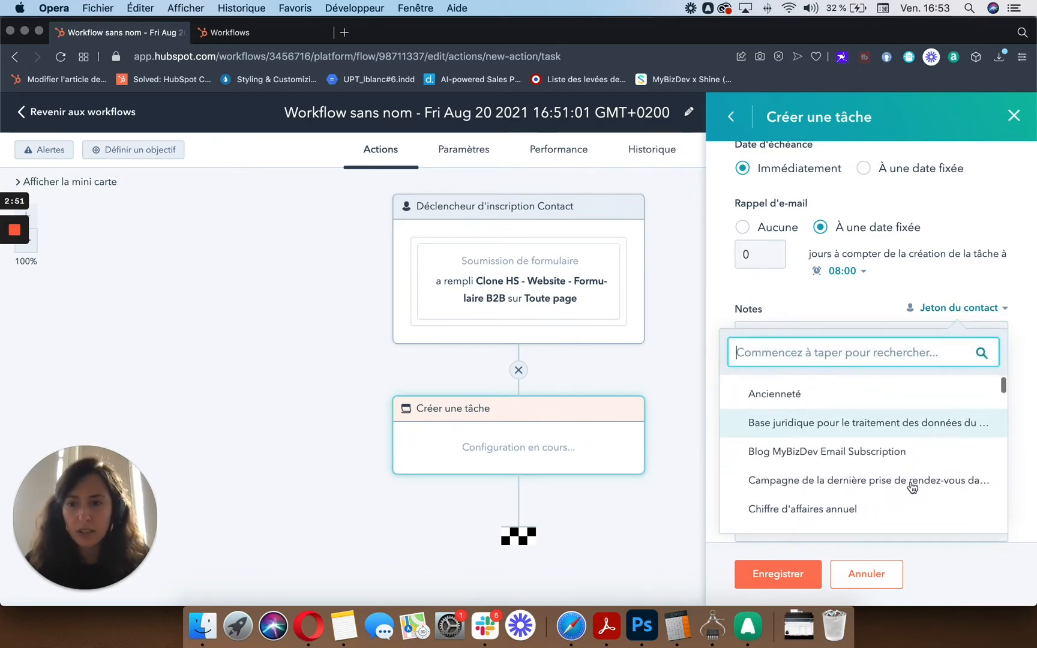
scroll(911, 487, down, 6)
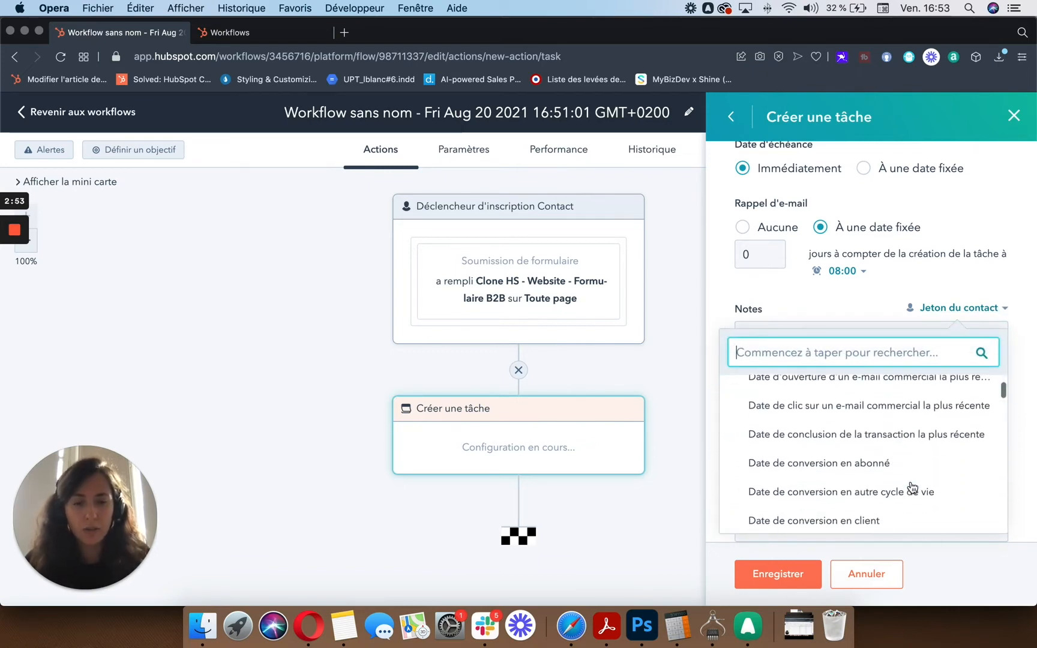
scroll(912, 487, up, 4)
scroll(909, 444, up, 4)
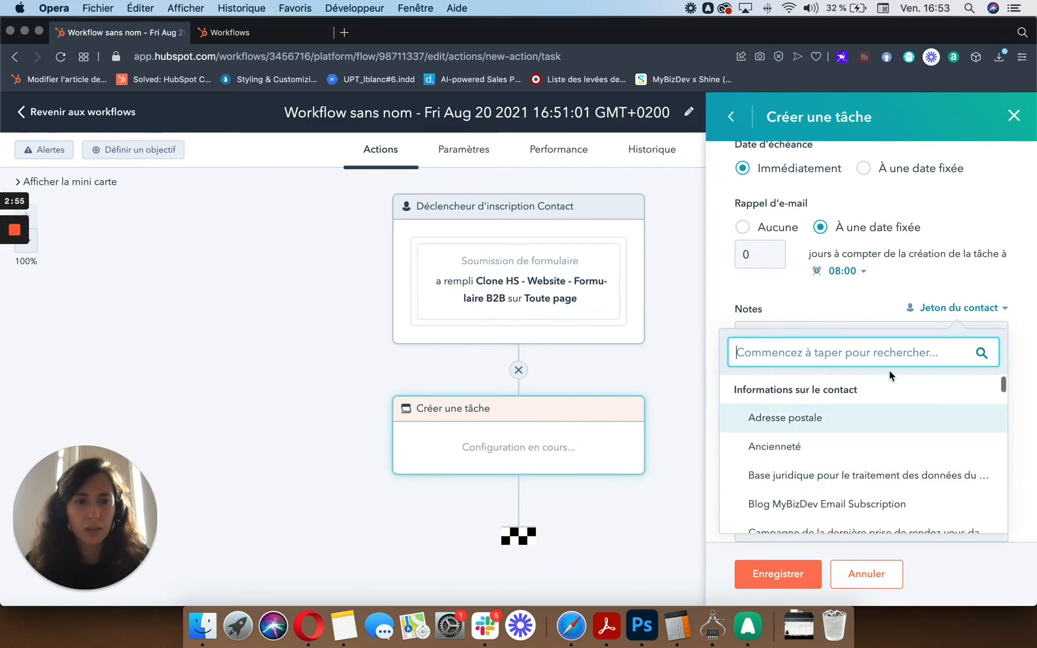
click(857, 297)
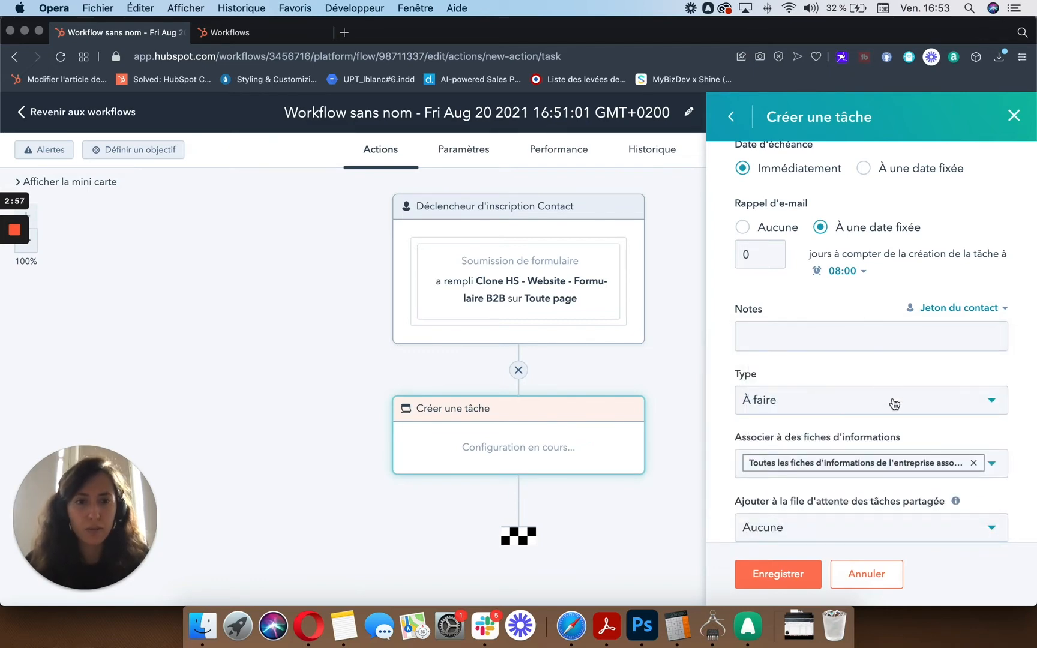
Set the task type to "Appel"
scroll(891, 399, down, 2)
click(793, 354)
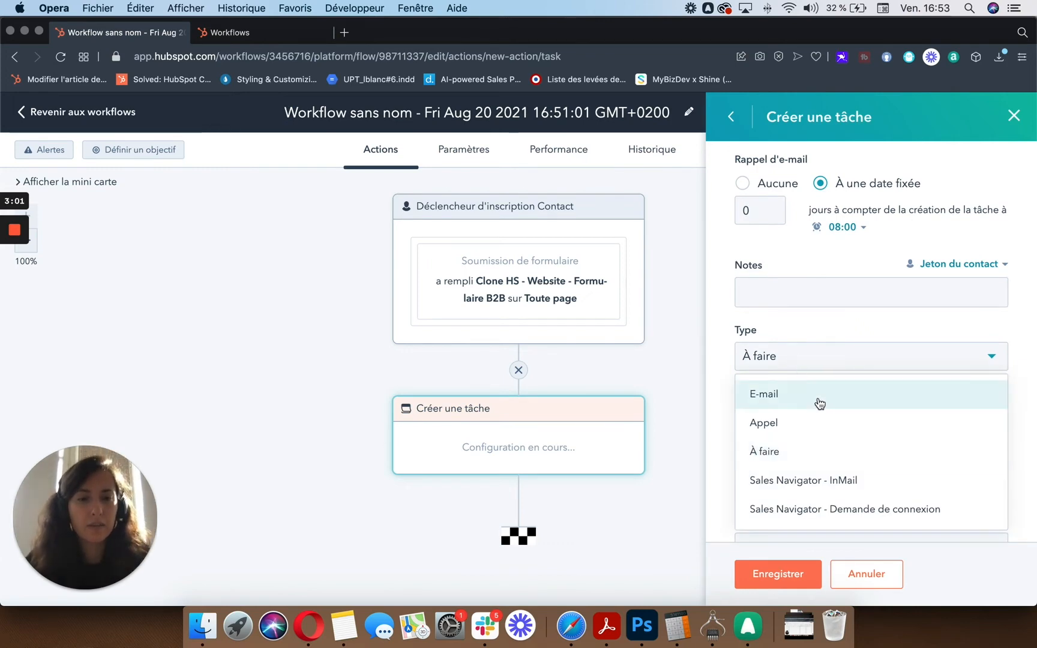
click(843, 426)
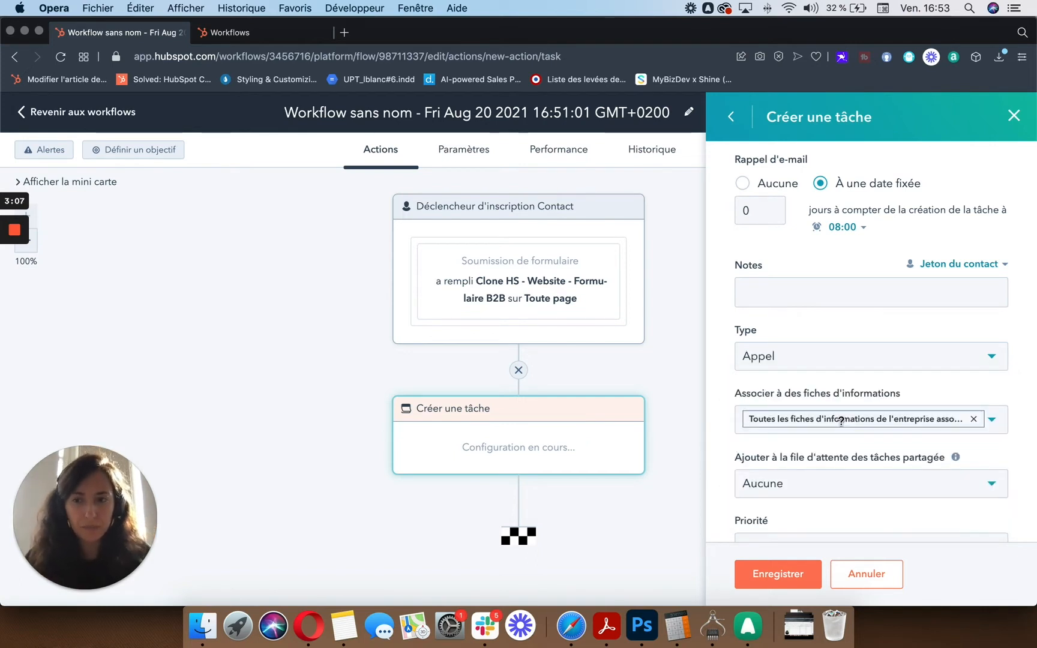
Add the task to the shared queue "call de prosp" and set its priority to "Élevée"
scroll(975, 441, down, 5)
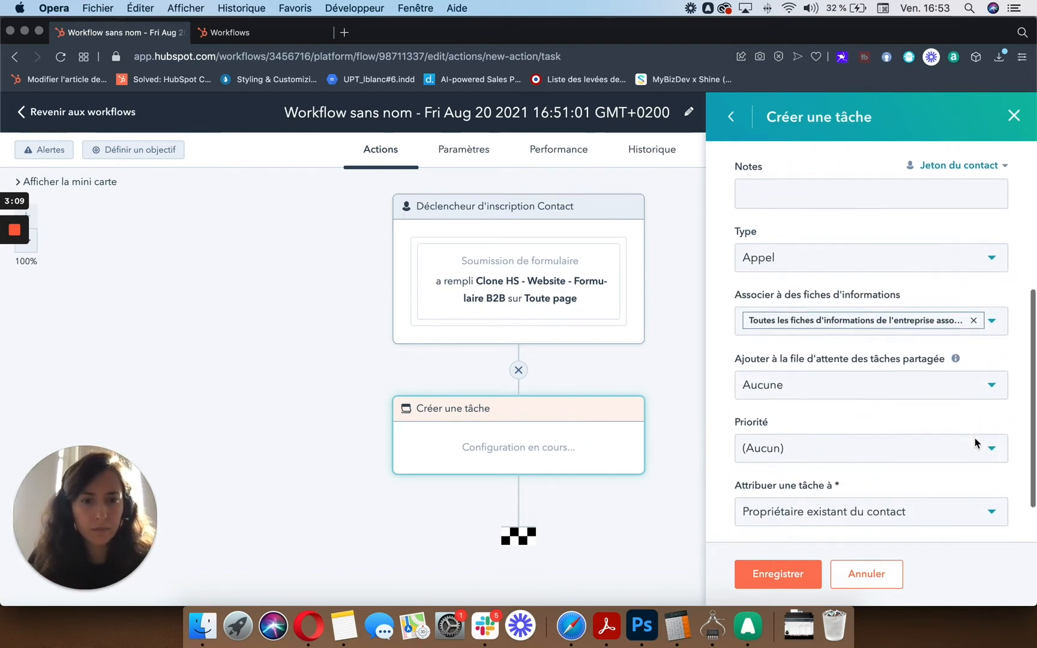
click(981, 339)
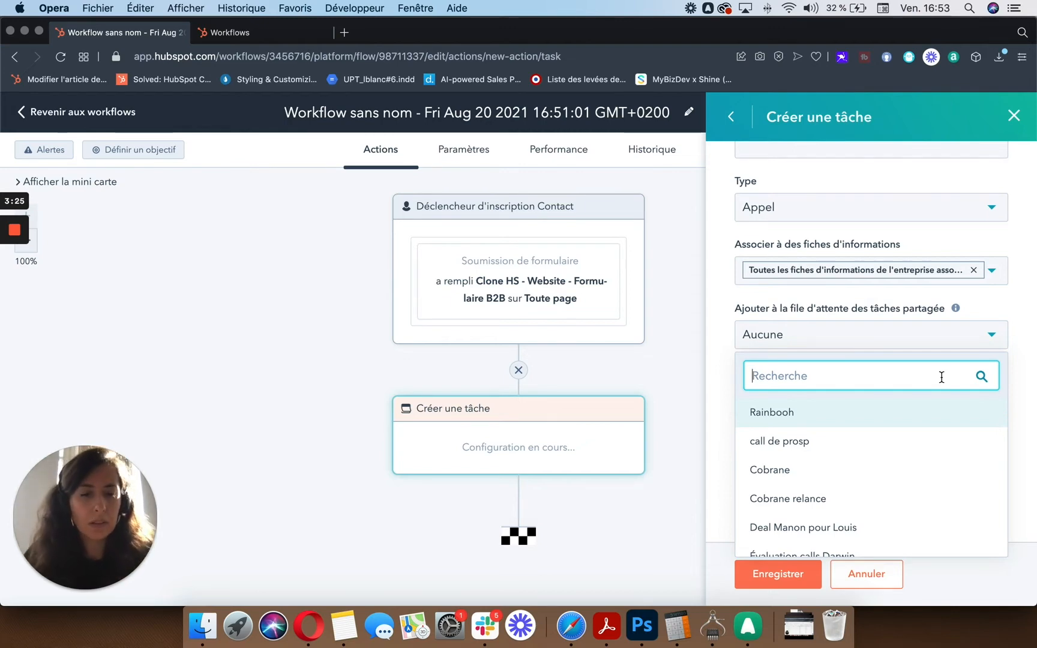
click(880, 450)
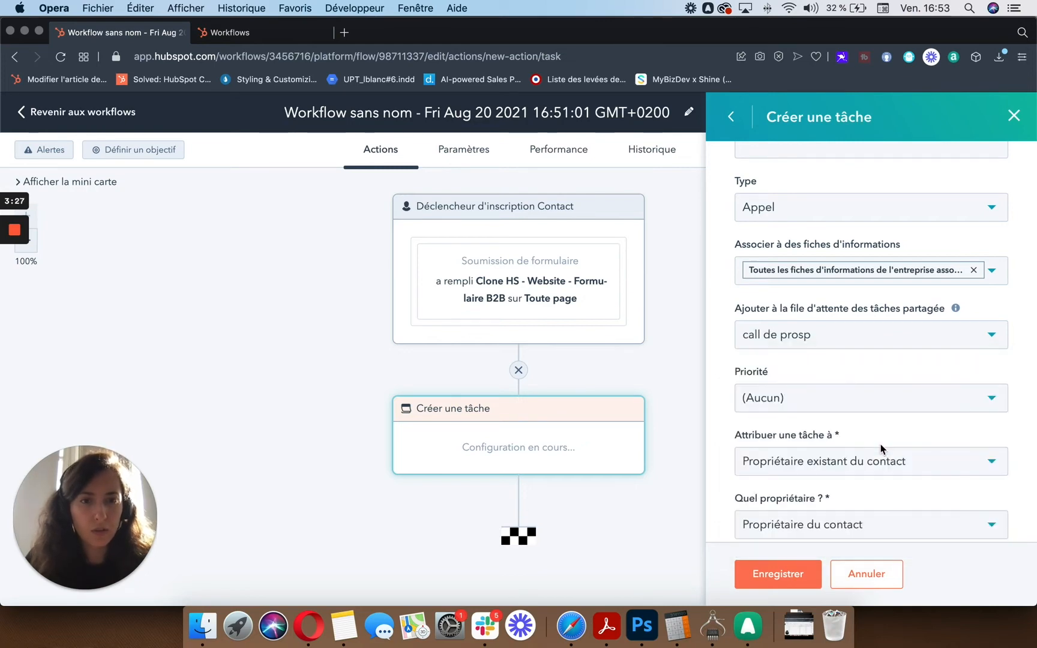
click(967, 410)
click(922, 463)
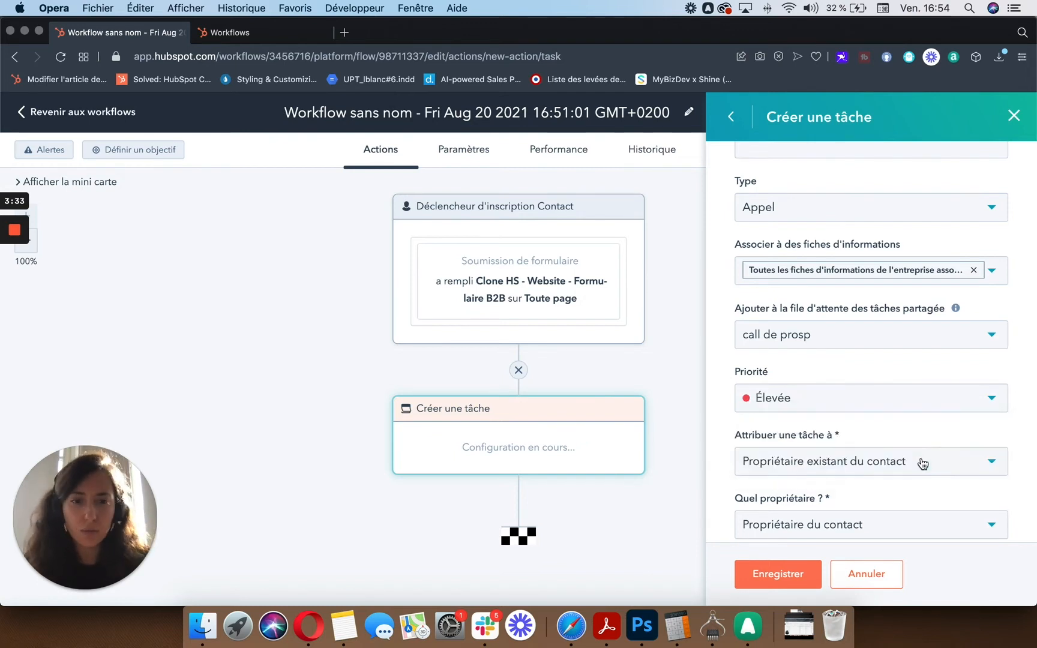
Assign the task to a specific user ("Utilisateur spécifique"), choose the first listed user as owner, and save the task action
scroll(924, 465, down, 1)
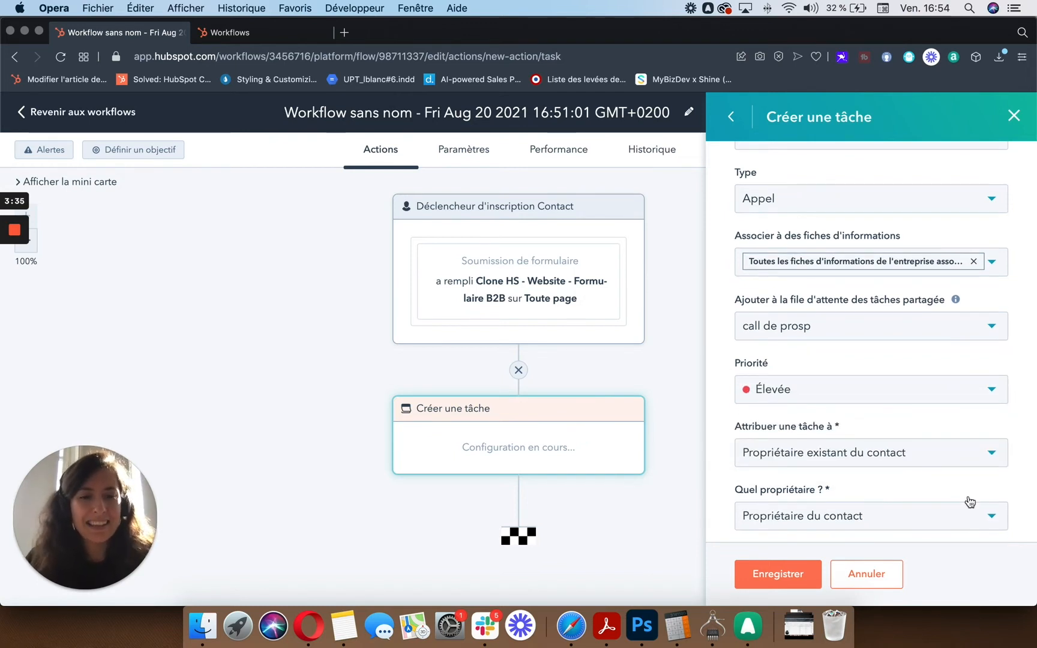
click(952, 467)
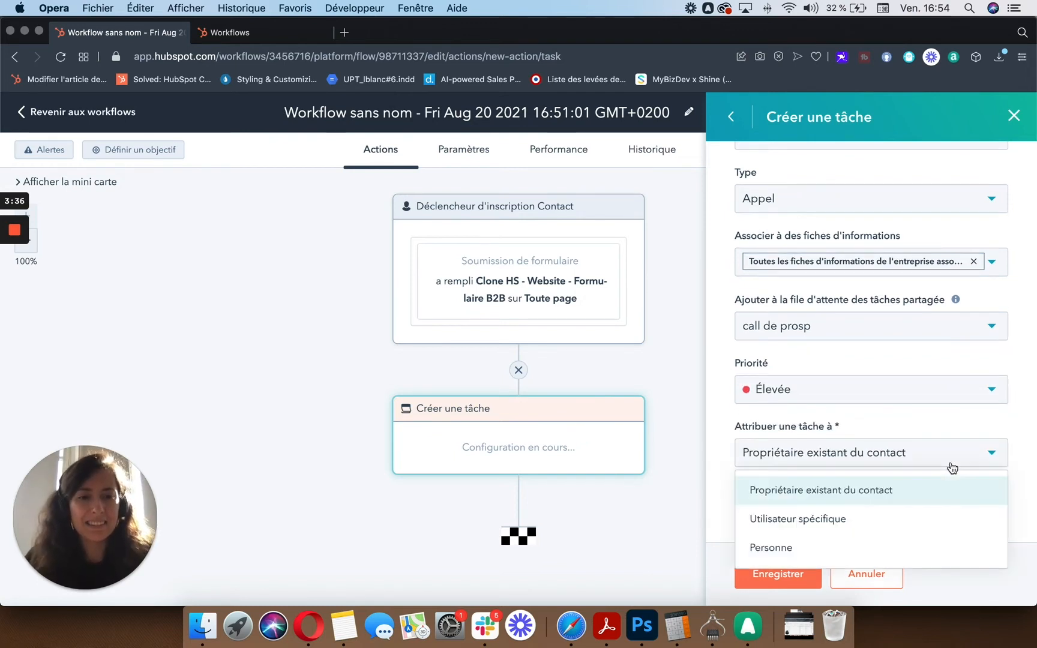
click(932, 524)
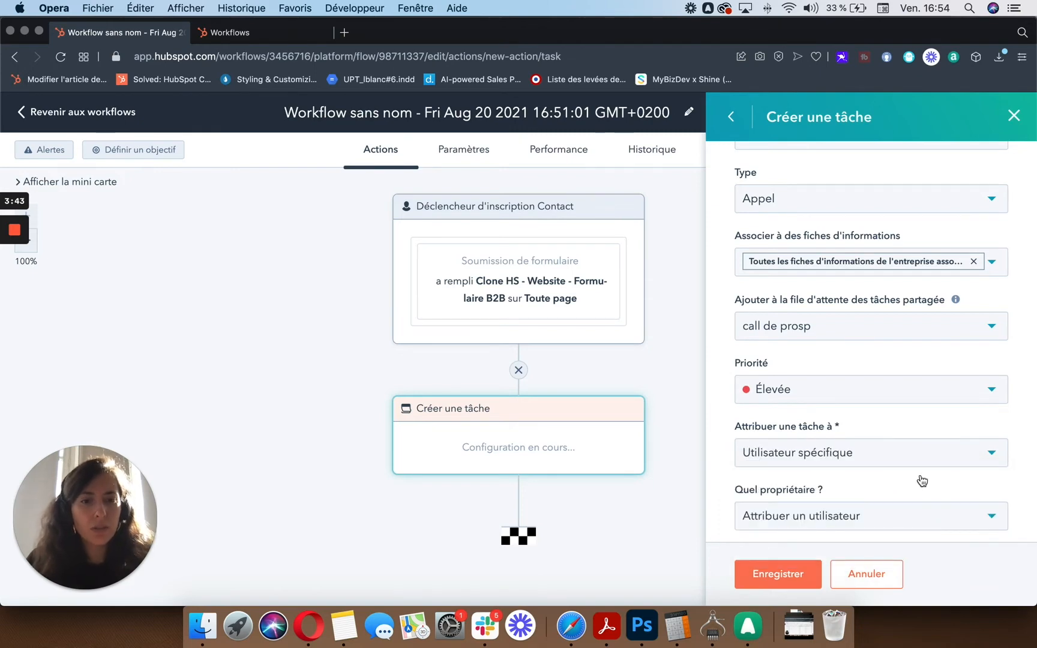
click(914, 514)
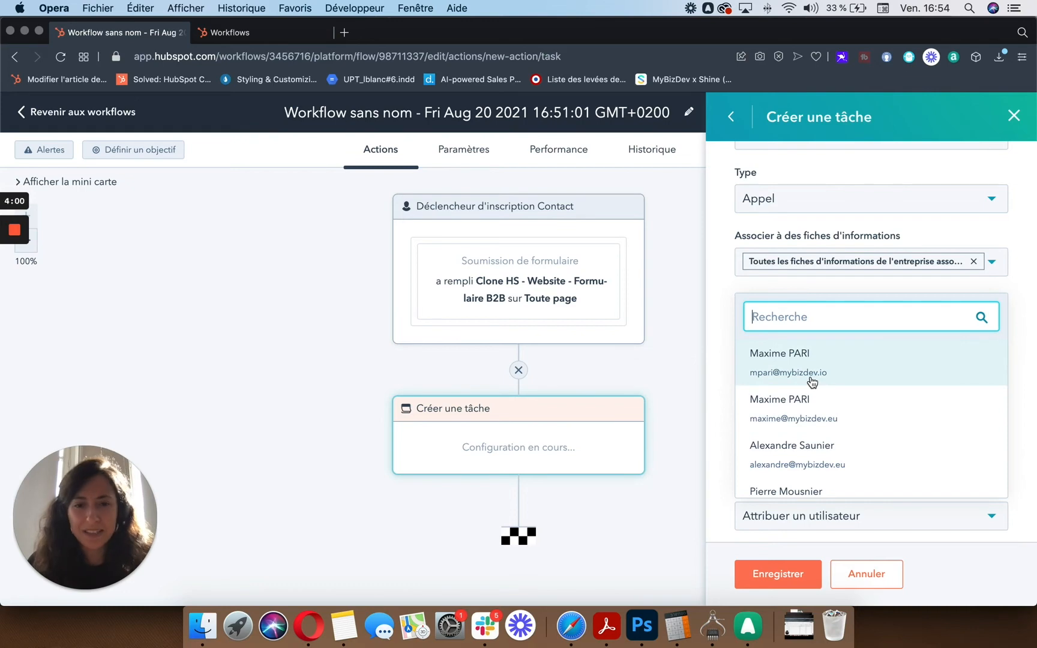
click(812, 381)
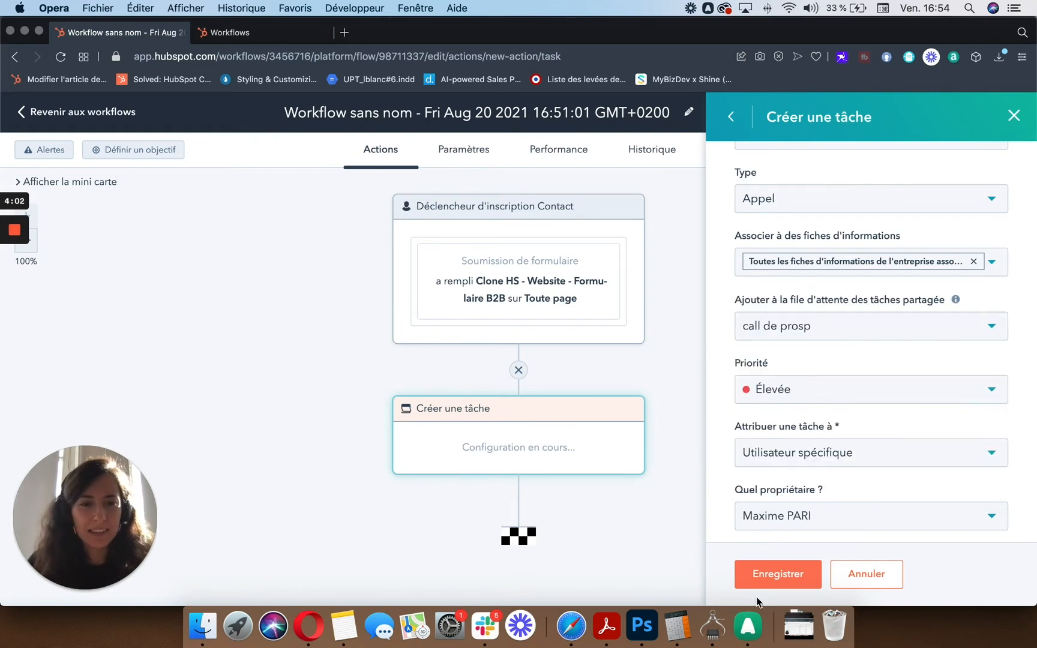
click(784, 572)
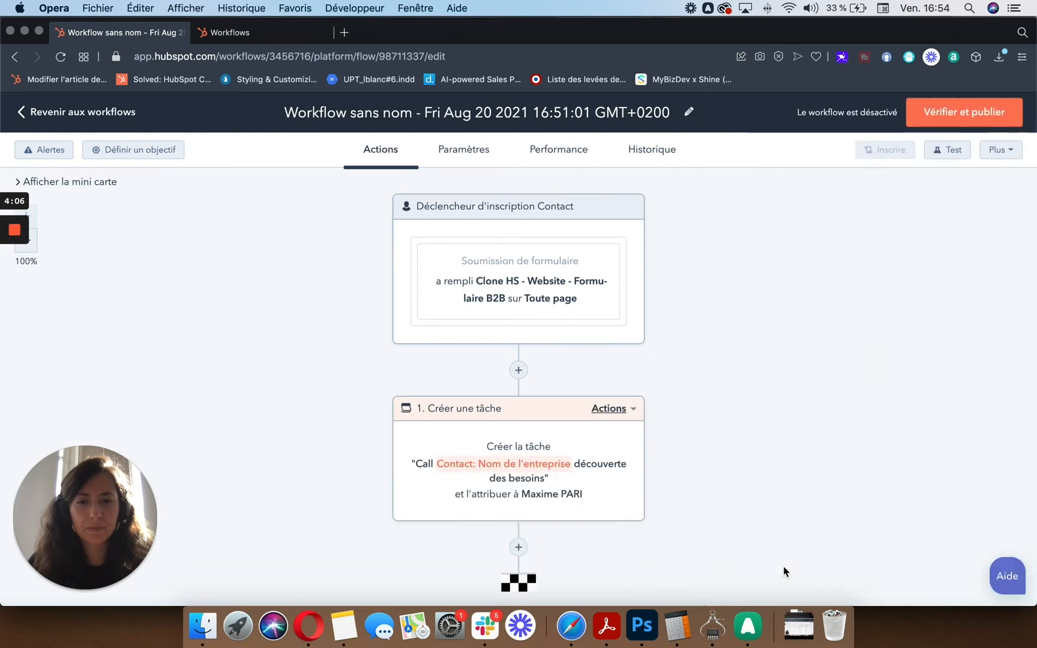
Rename the workflow "Création de tâches - lead web"
click(689, 114)
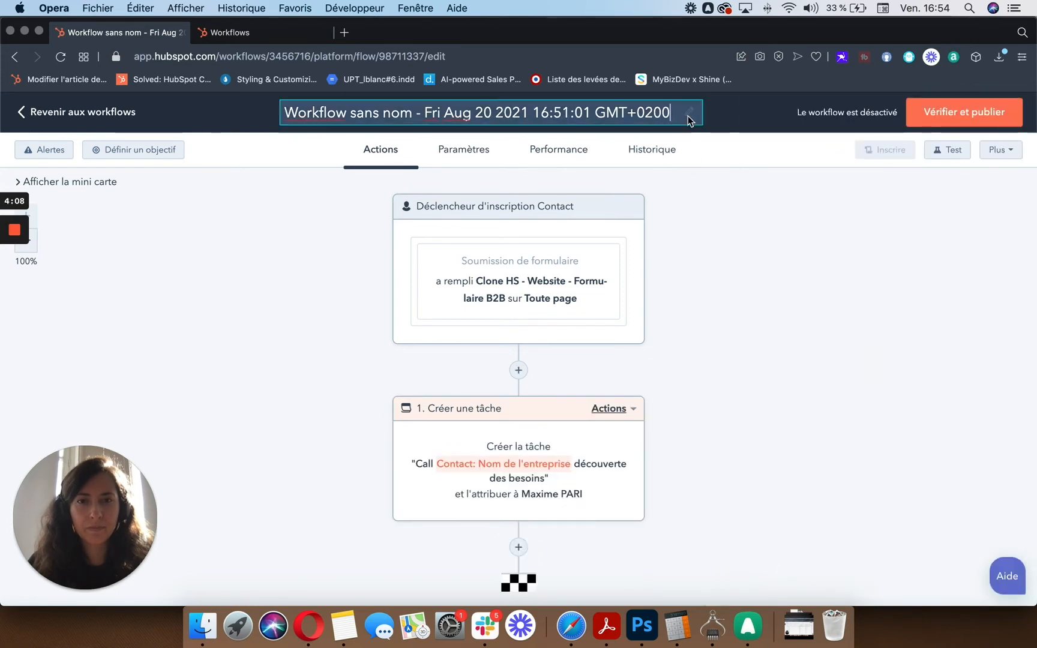
drag(669, 113, 378, 103)
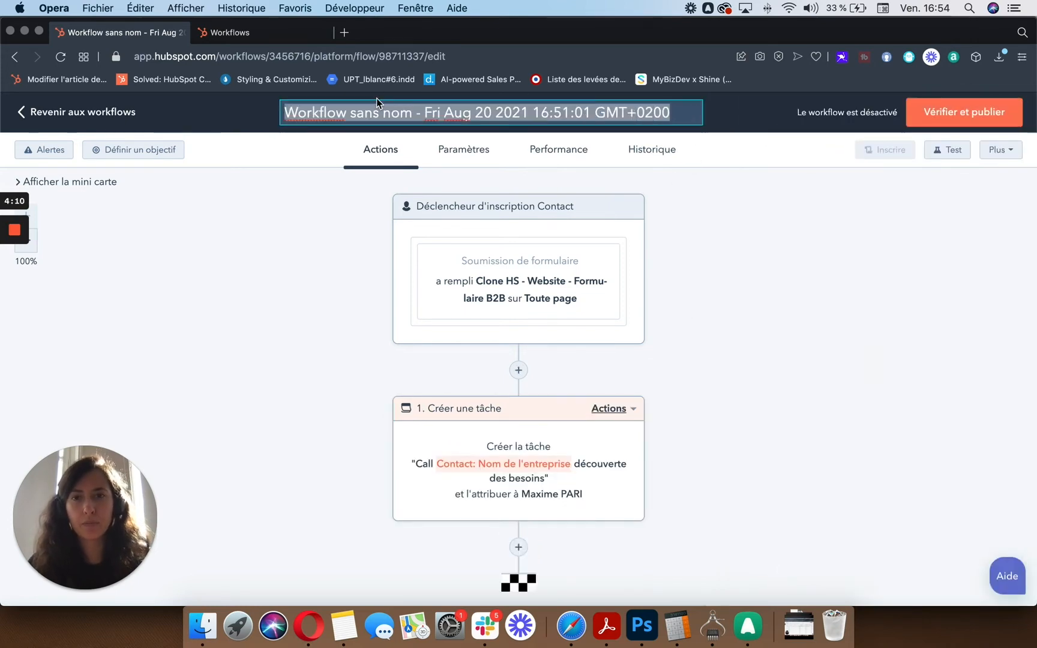
text(Créa)
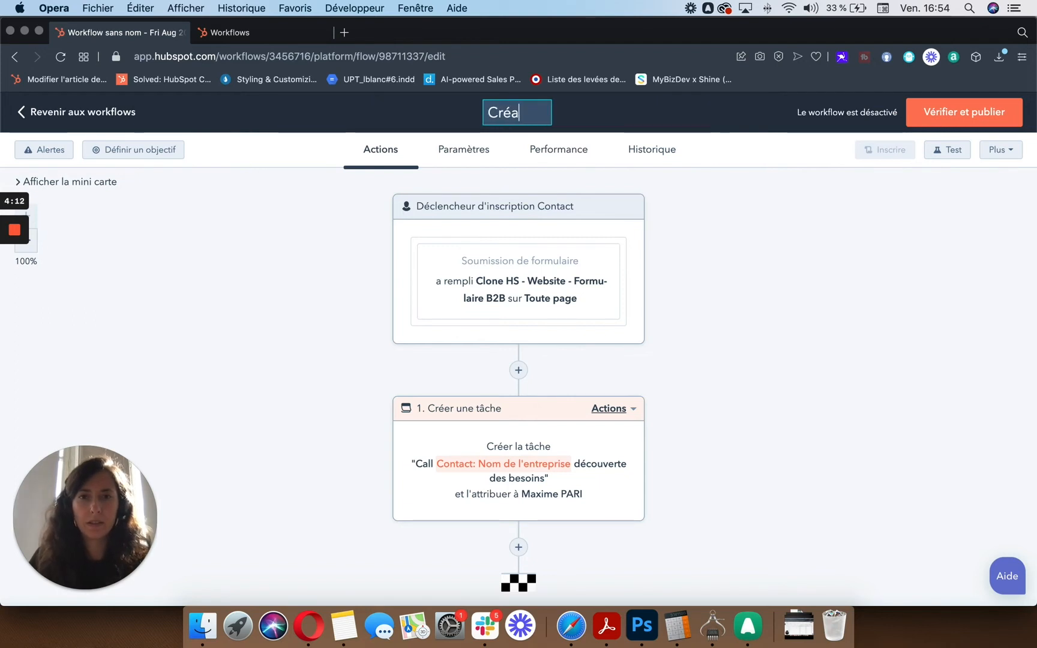
text(tion de )
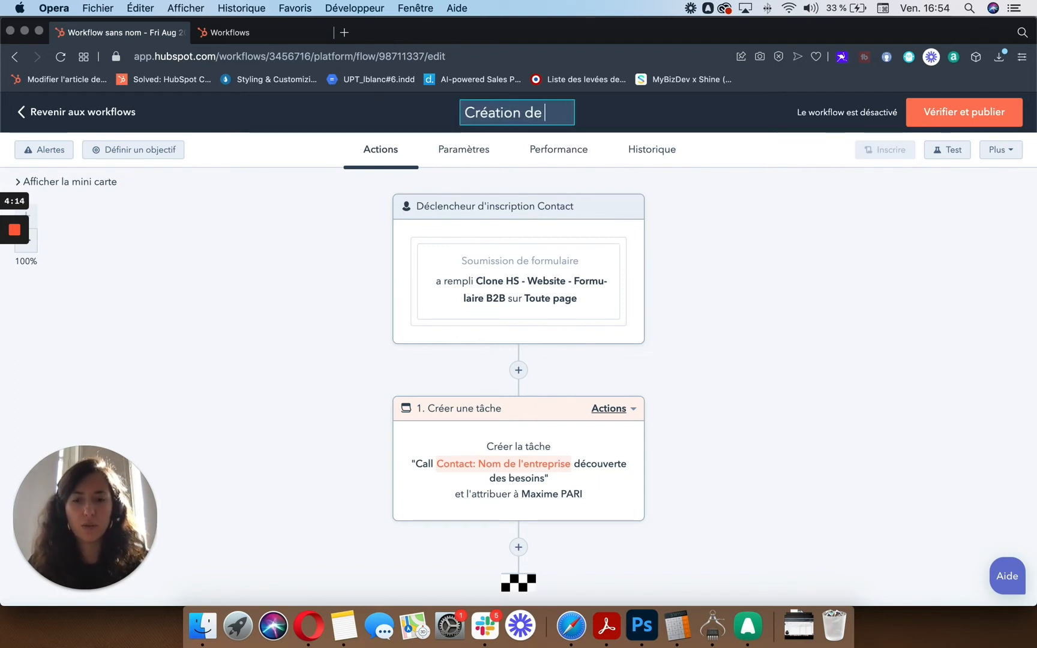
text(tâches )
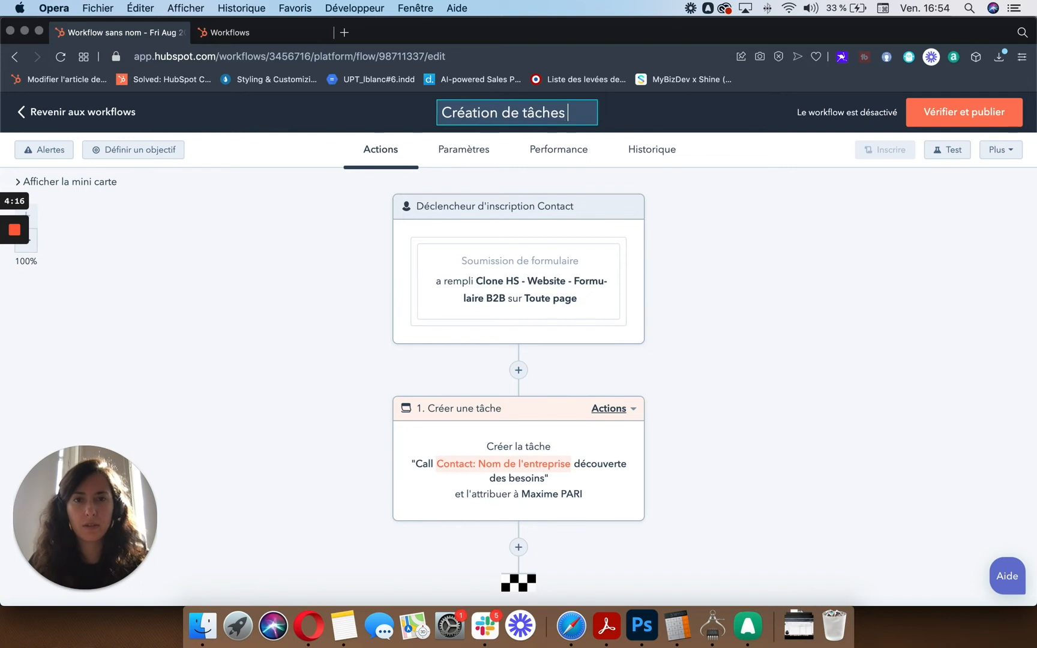
text(- lead web)
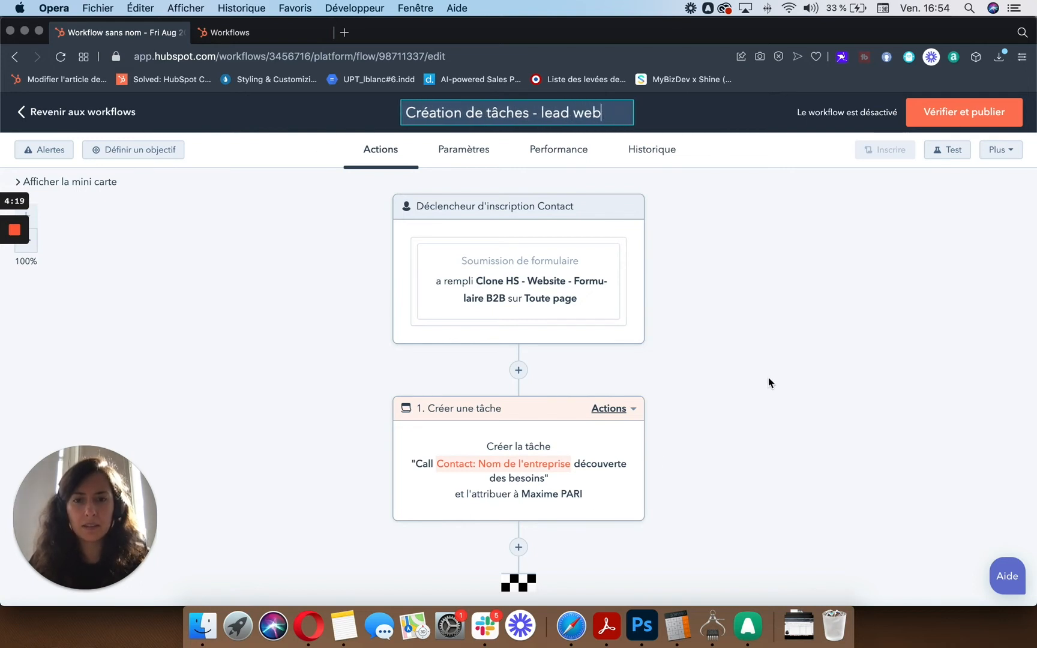
key(Return)
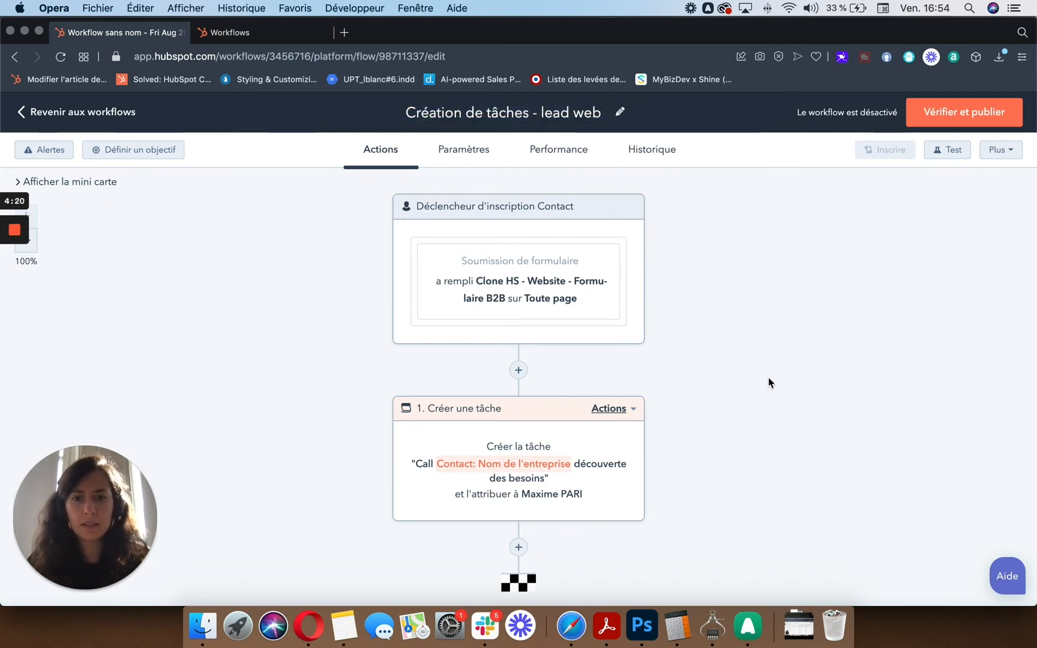
Check the workflow's general settings and its pre-activation enrollment review, and return to the list of workflows without activating it
click(457, 157)
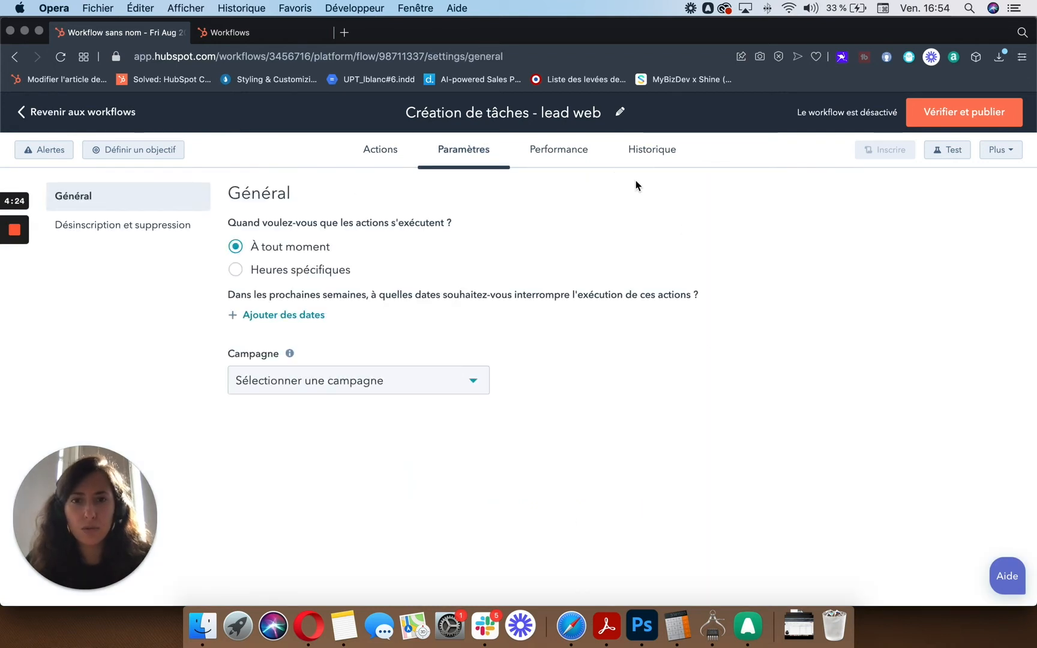
click(957, 121)
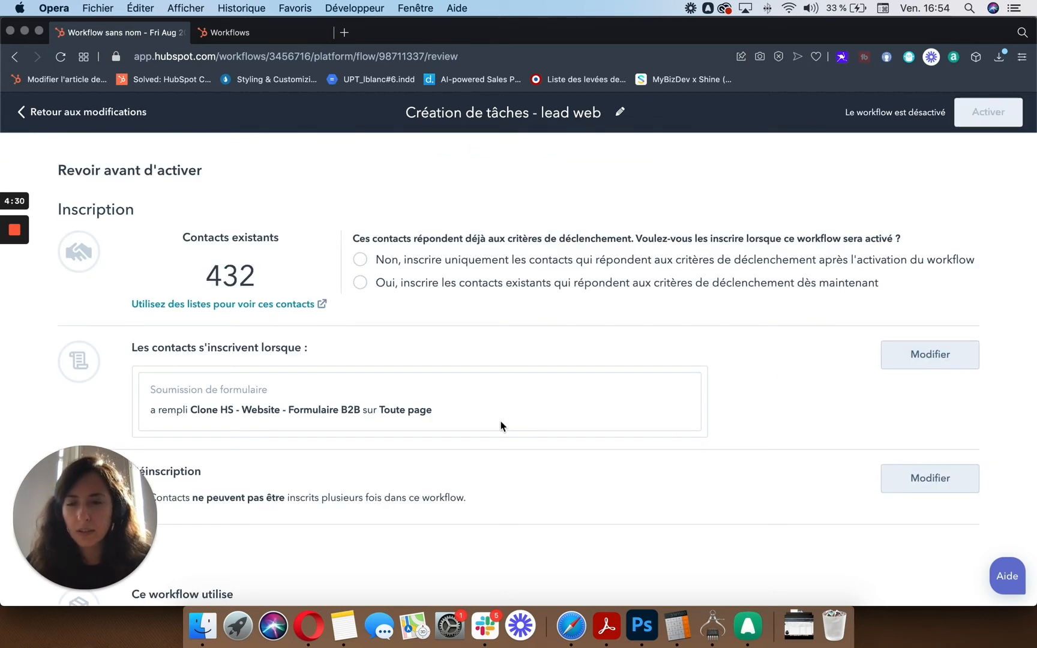
scroll(501, 426, down, 2)
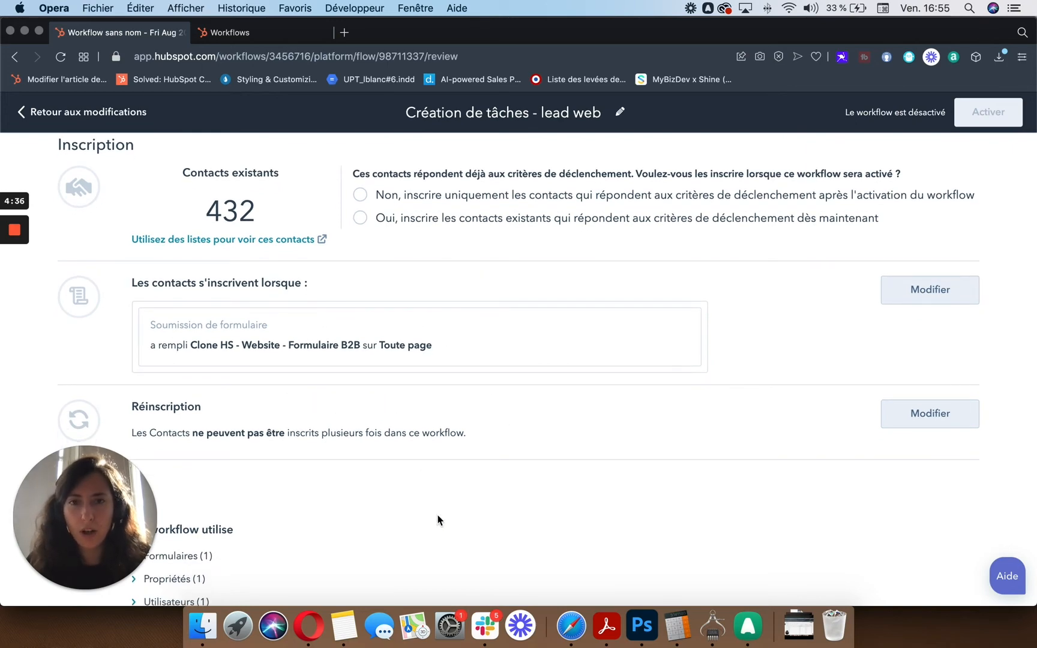
scroll(439, 519, up, 2)
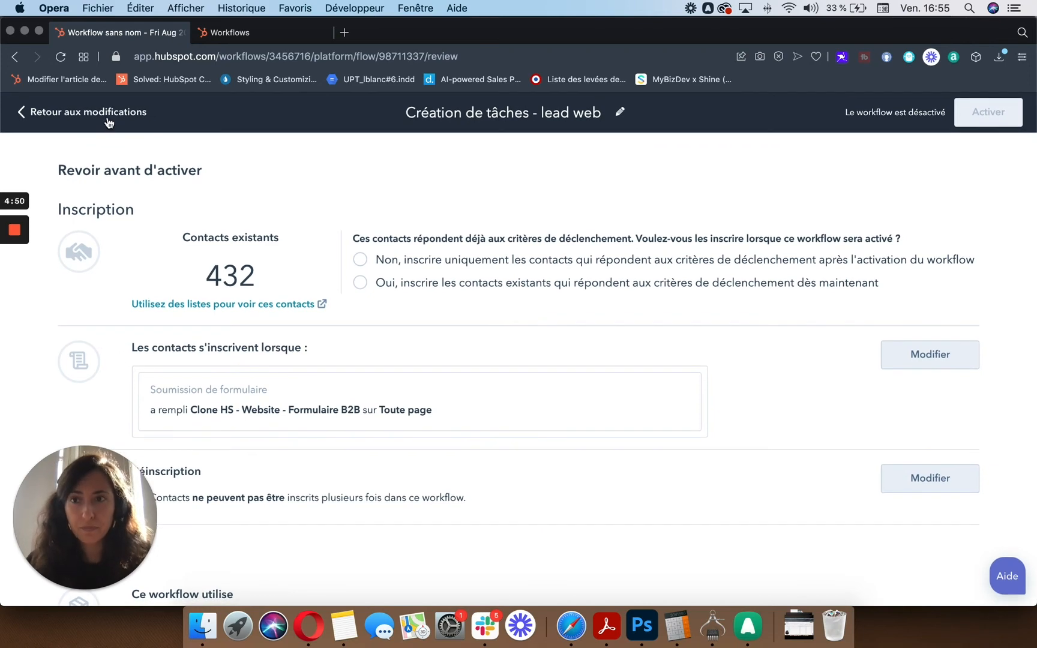
click(108, 113)
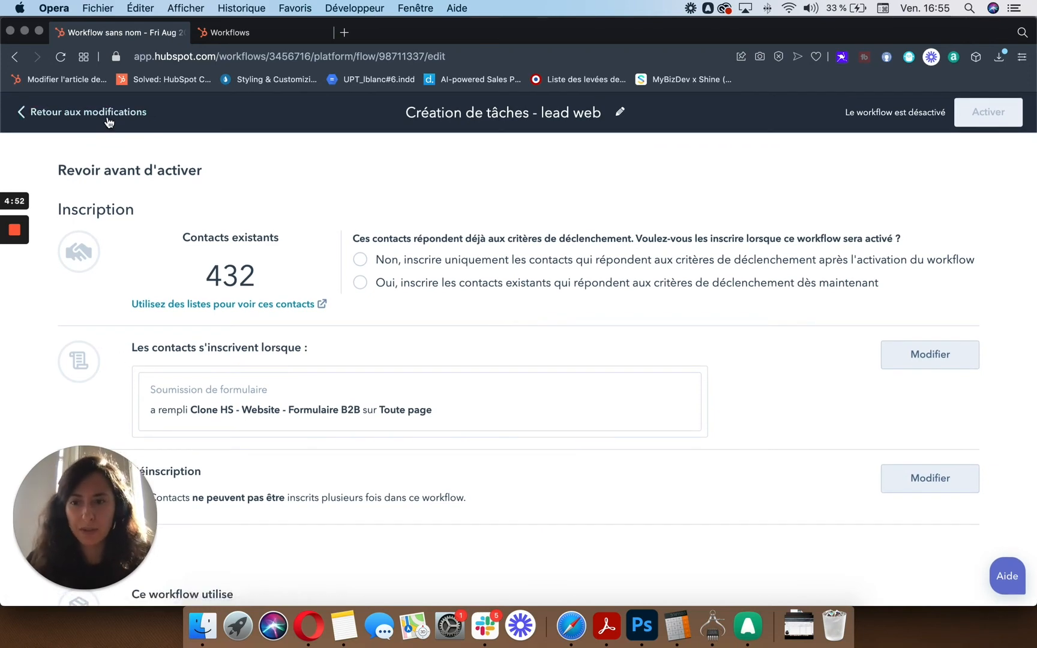
click(95, 117)
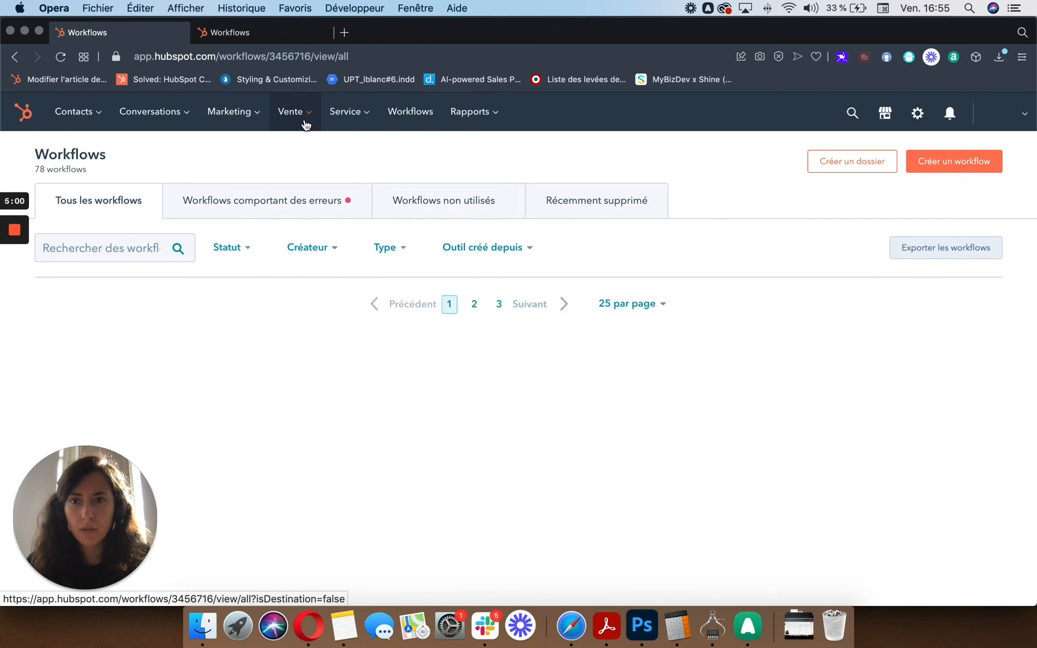
Open the sales tasks and look through the tasks in the shared "Cobrane" queue, checking their titles, due dates and types
mouse_move(304, 126)
click(303, 180)
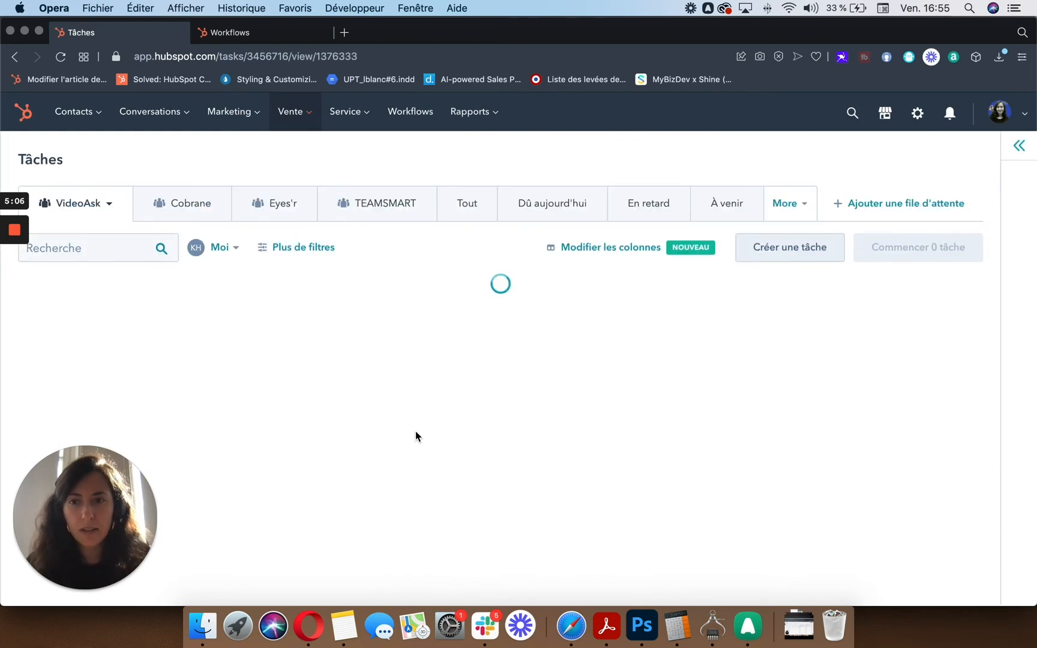
click(185, 201)
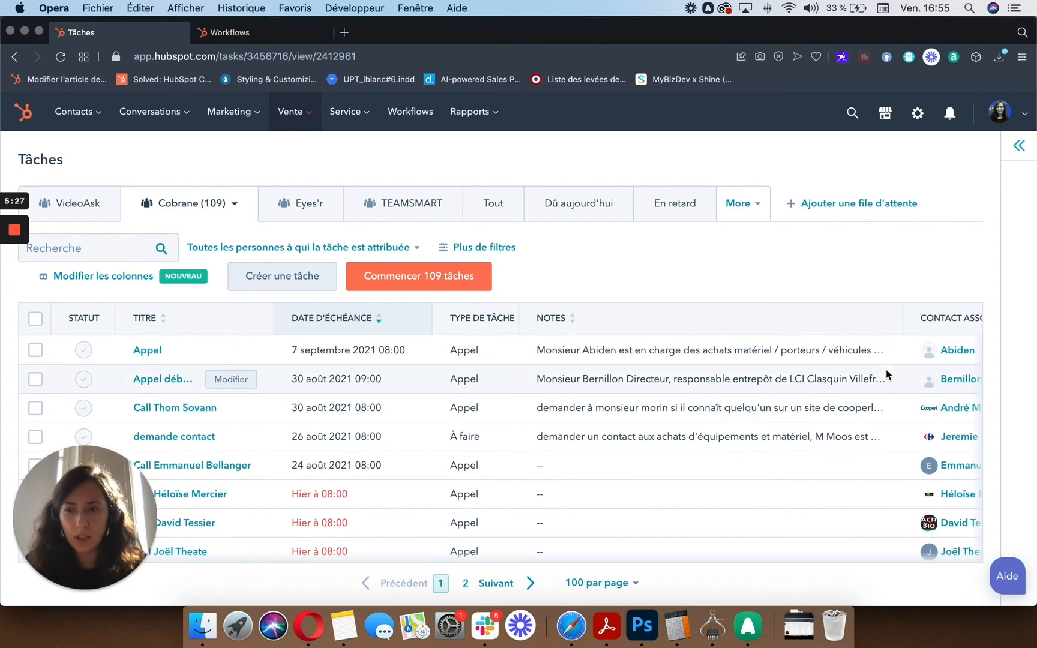
scroll(878, 237, down, 1)
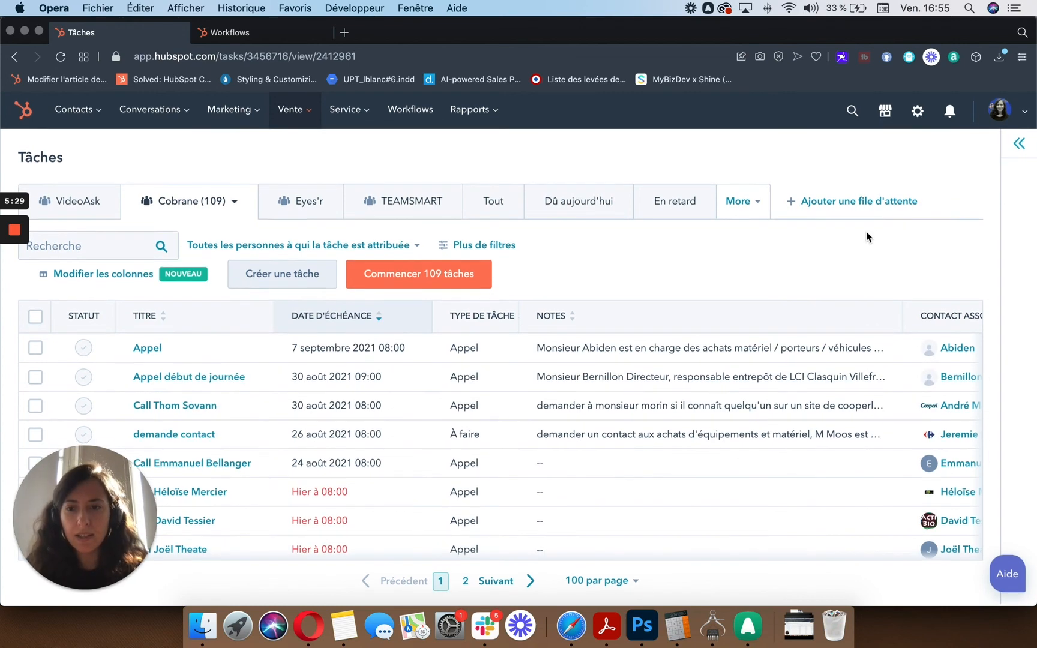
scroll(766, 463, down, 10)
scroll(767, 463, down, 10)
scroll(767, 463, down, 8)
scroll(182, 379, up, 5)
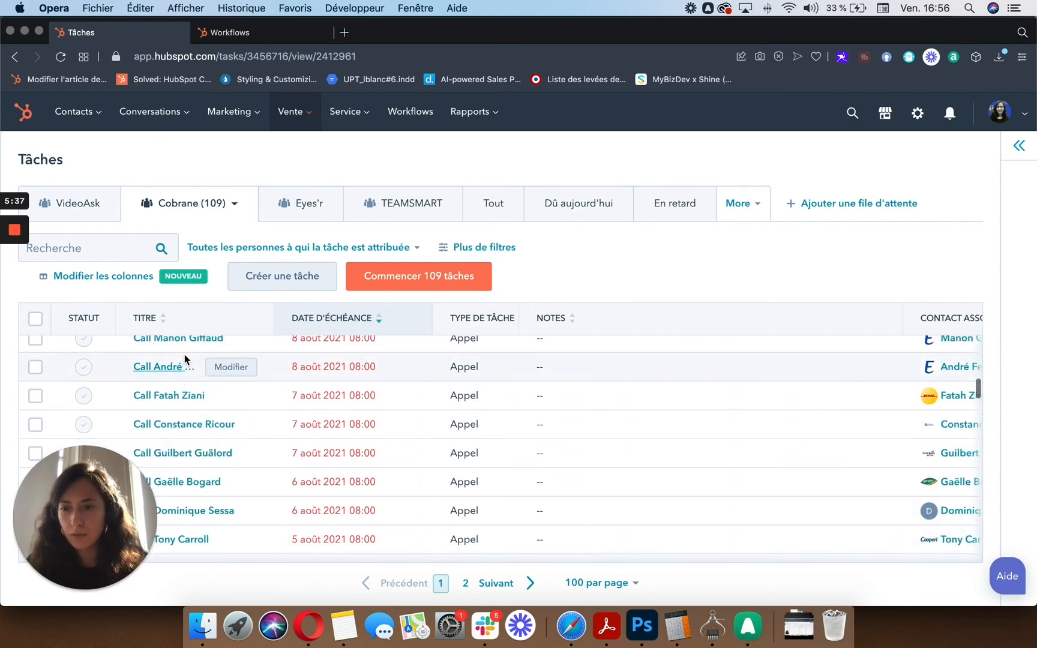
scroll(190, 349, up, 3)
scroll(189, 356, up, 1)
scroll(189, 356, down, 2)
scroll(189, 356, up, 10)
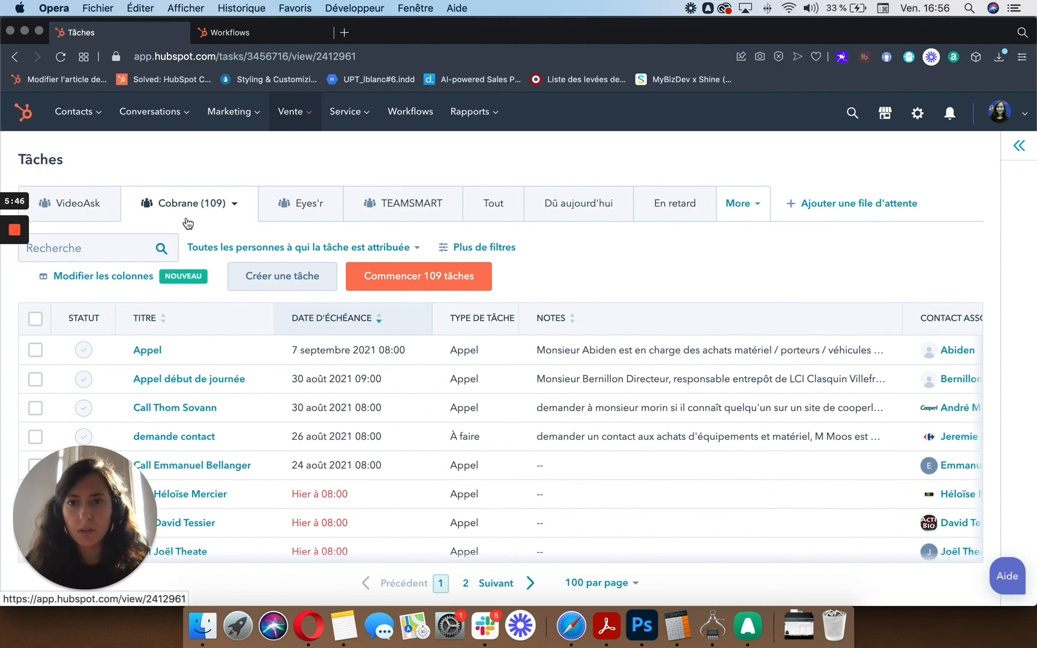
mouse_move(3, 307)
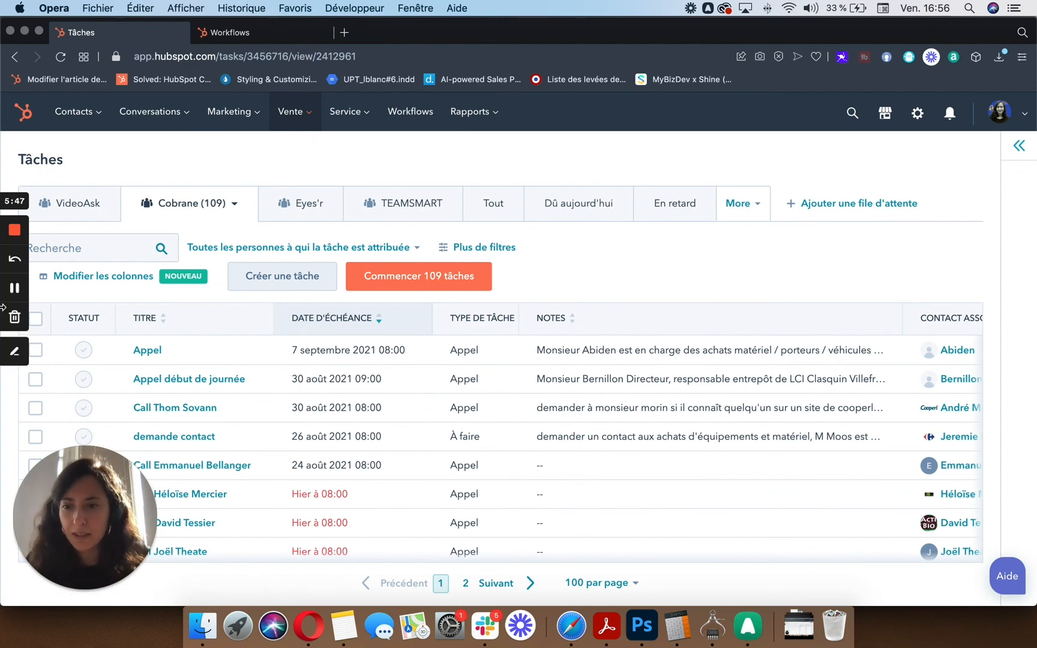